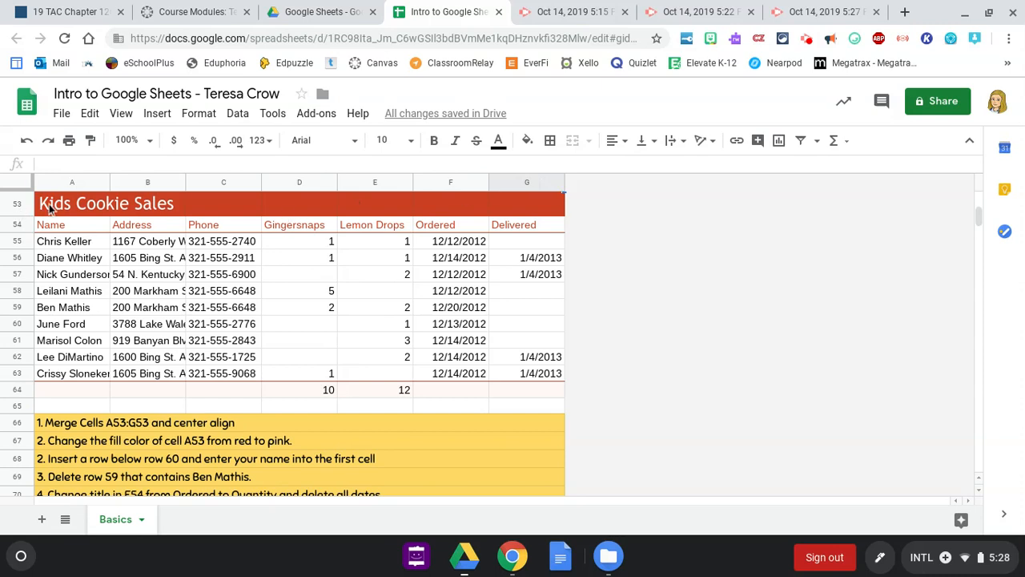
- Merge cells A53:G53 into a single title cell and change its fill color to magenta
left_click_drag(48, 208, 511, 215)
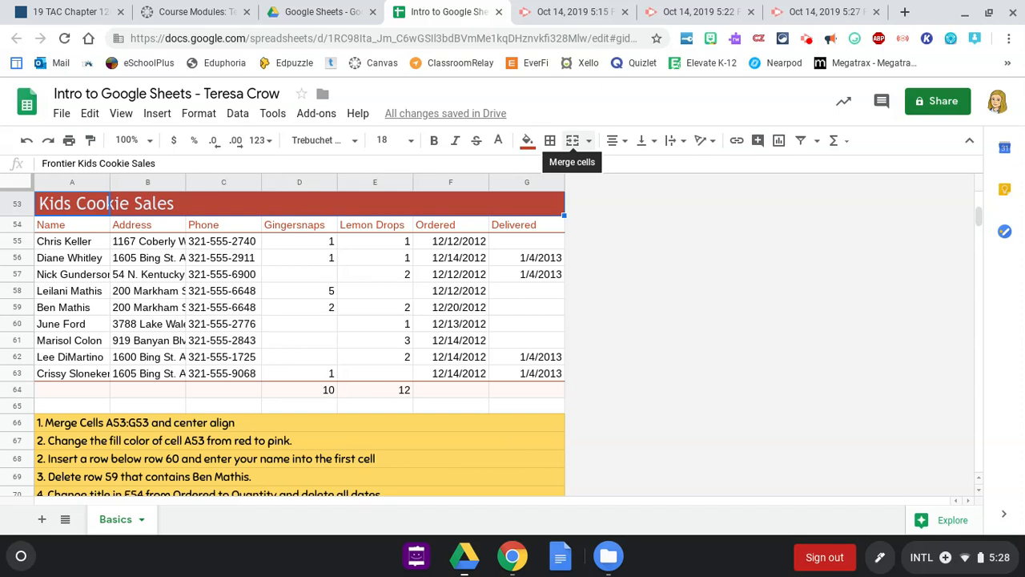
left_click(572, 144)
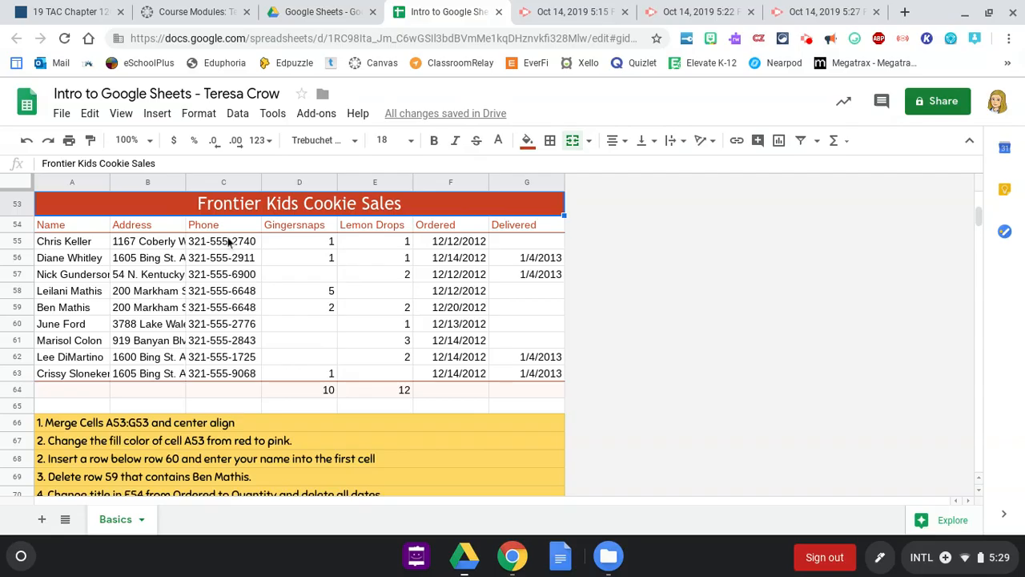
left_click(92, 445)
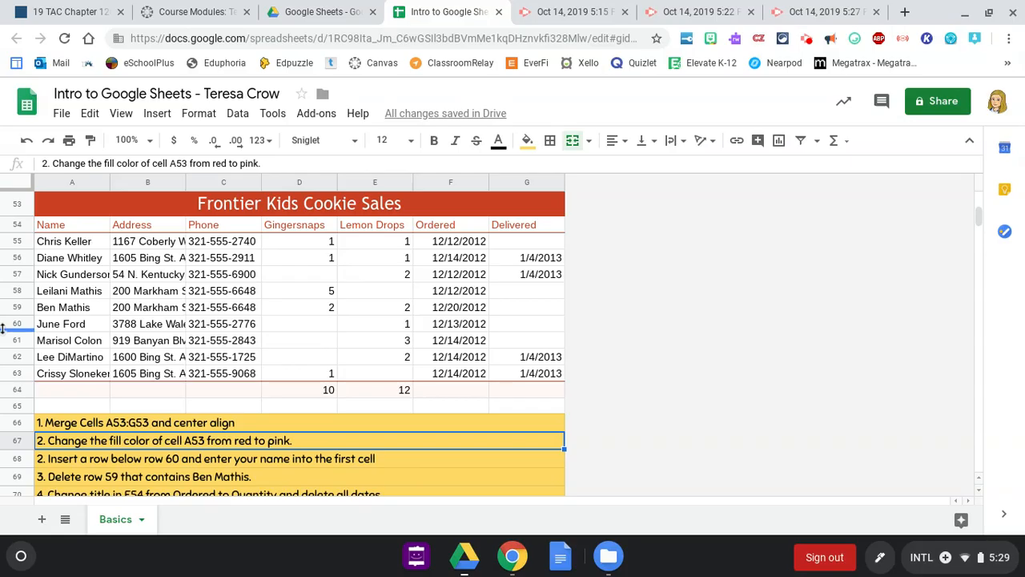
left_click(268, 207)
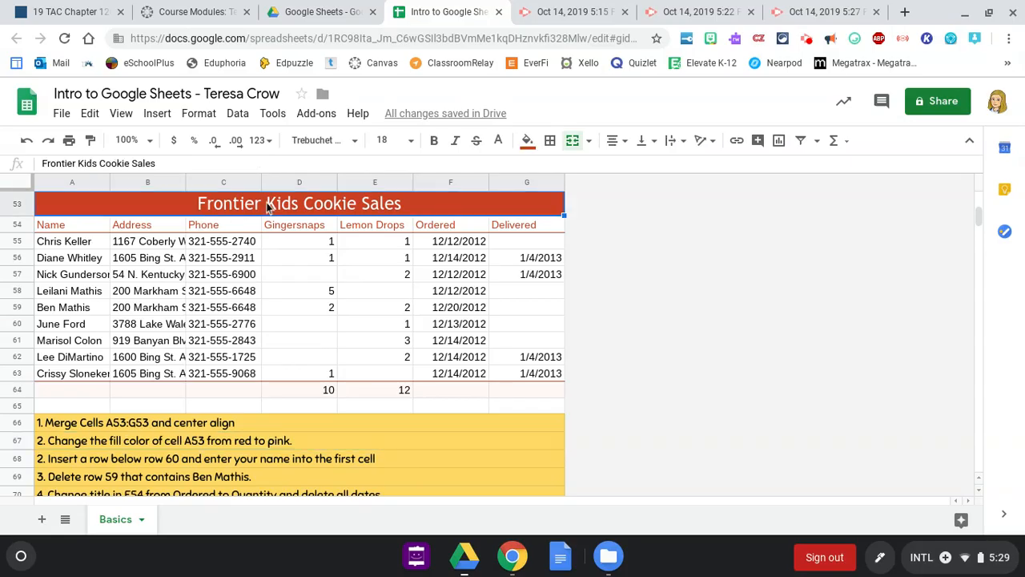
left_click(528, 141)
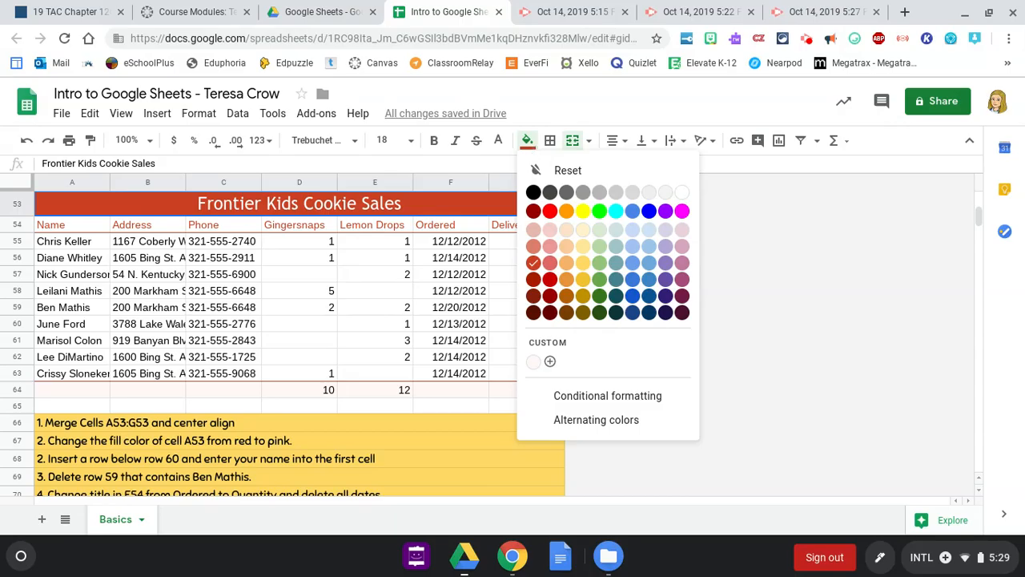
left_click(683, 213)
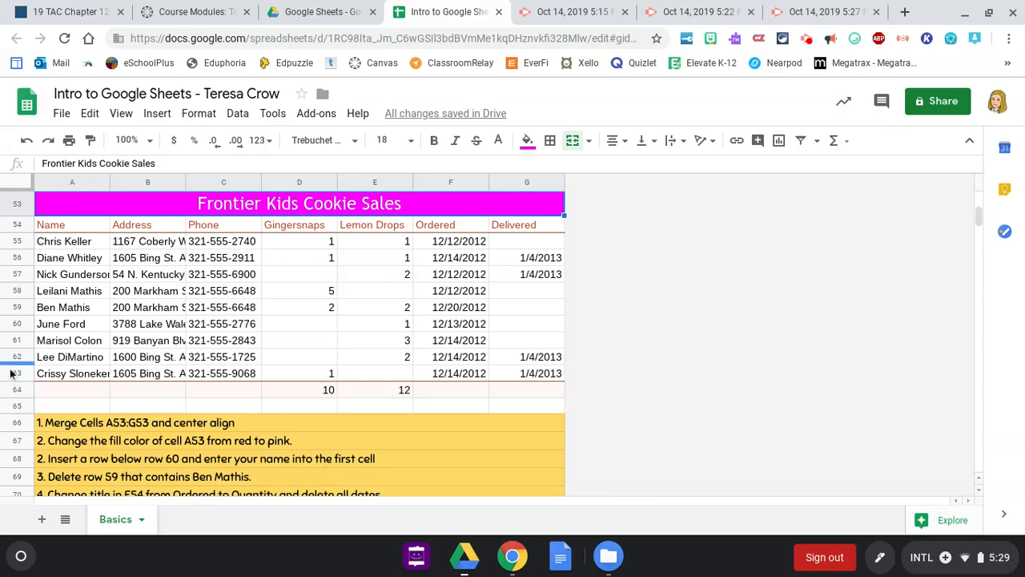
- Insert a row below row 60 and enter your full name in cell A61
left_click(16, 323)
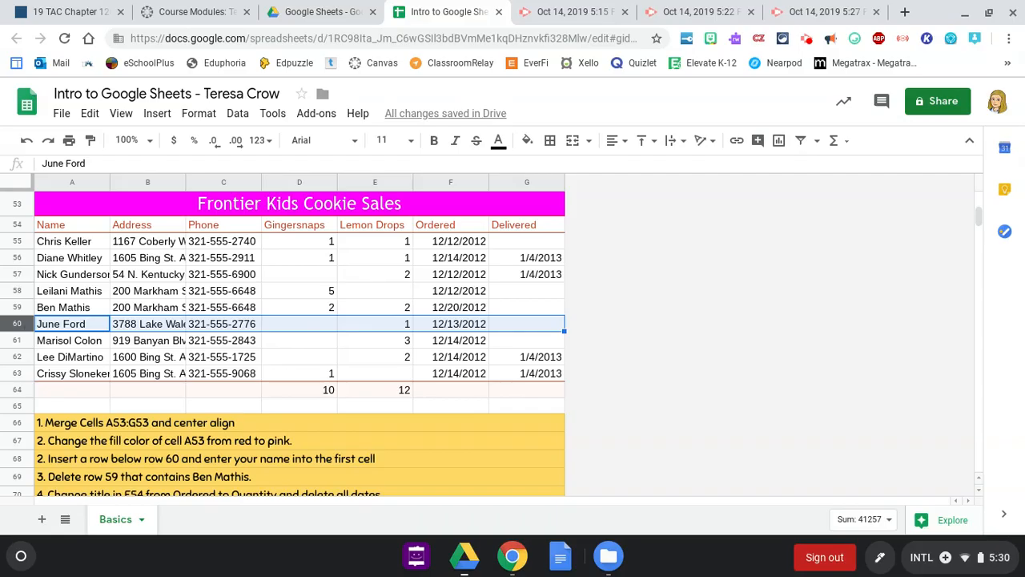
right_click(14, 324)
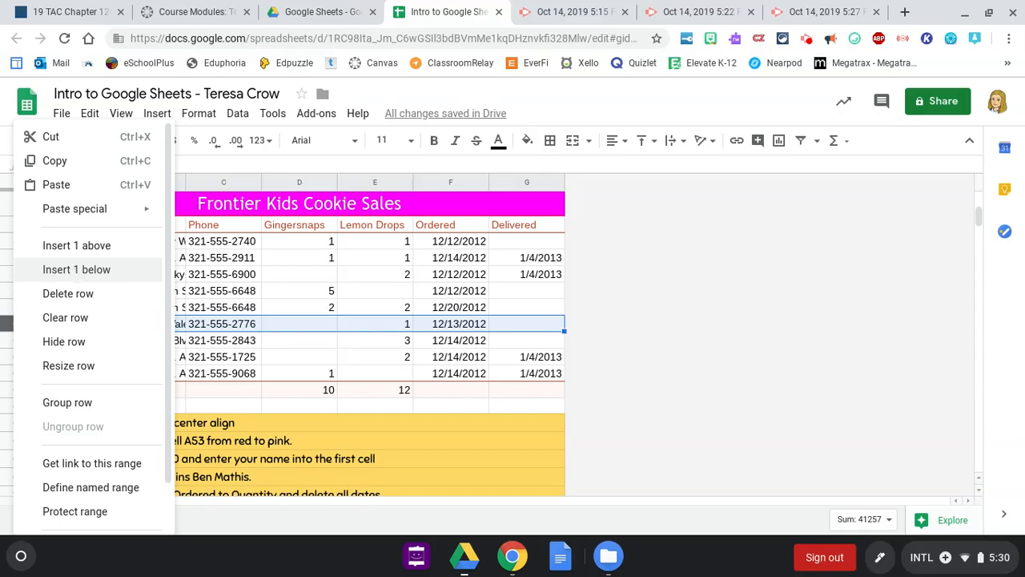
left_click(75, 270)
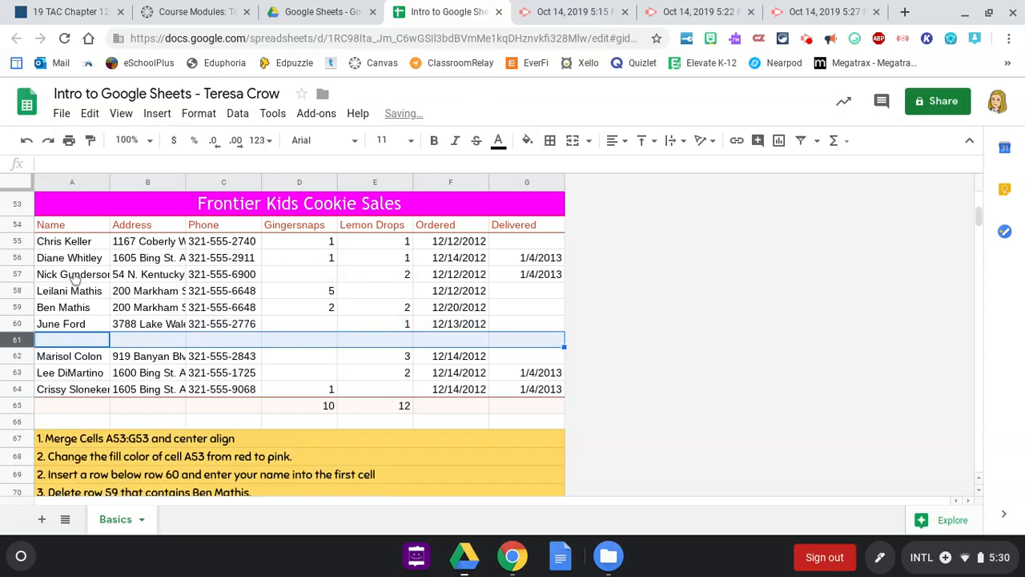
left_click(84, 345)
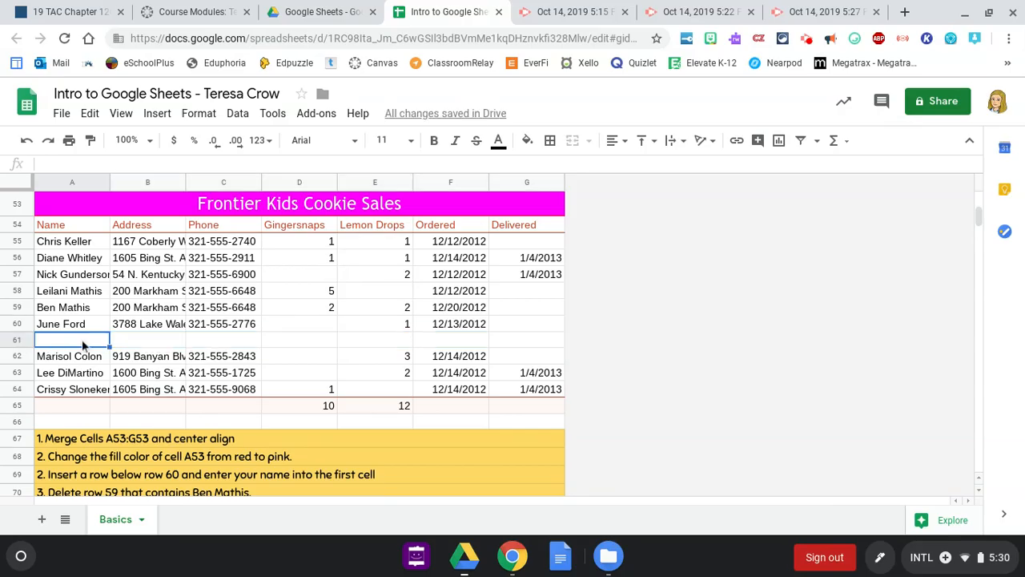
type("Teresa C")
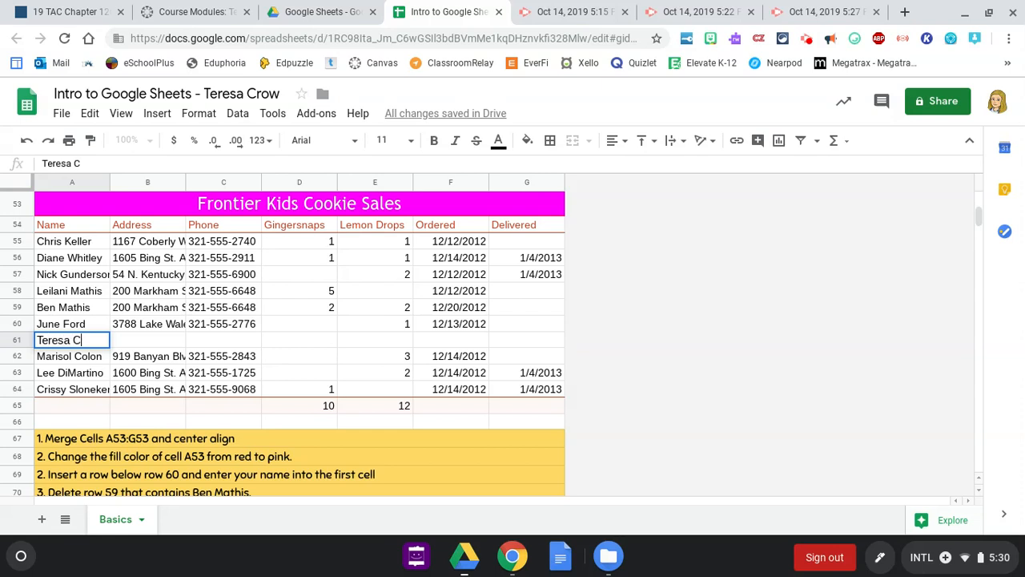
type("row")
left_click(132, 493)
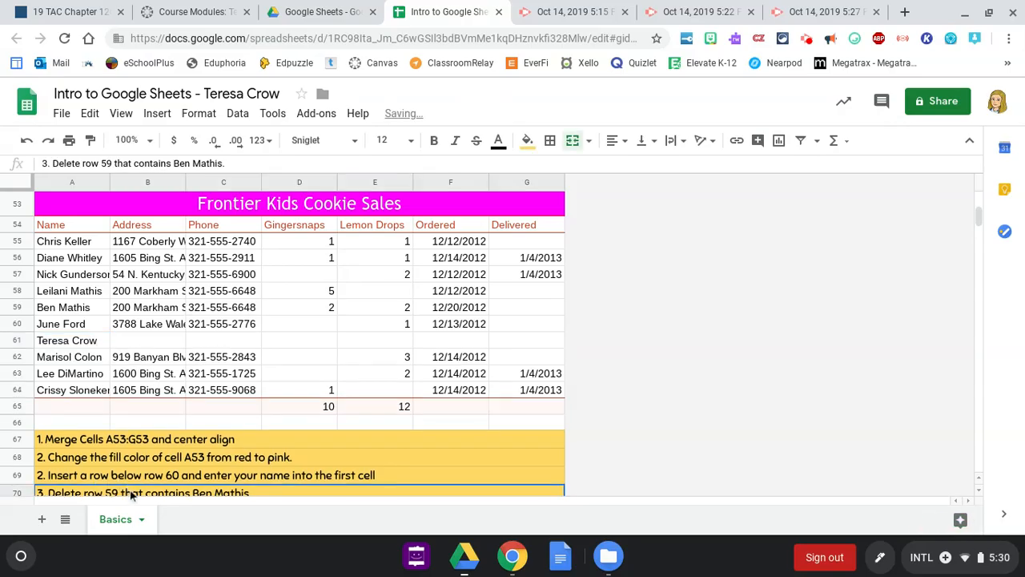
- Delete row 59 from the cookie sales table
scroll(132, 495, "down", 1)
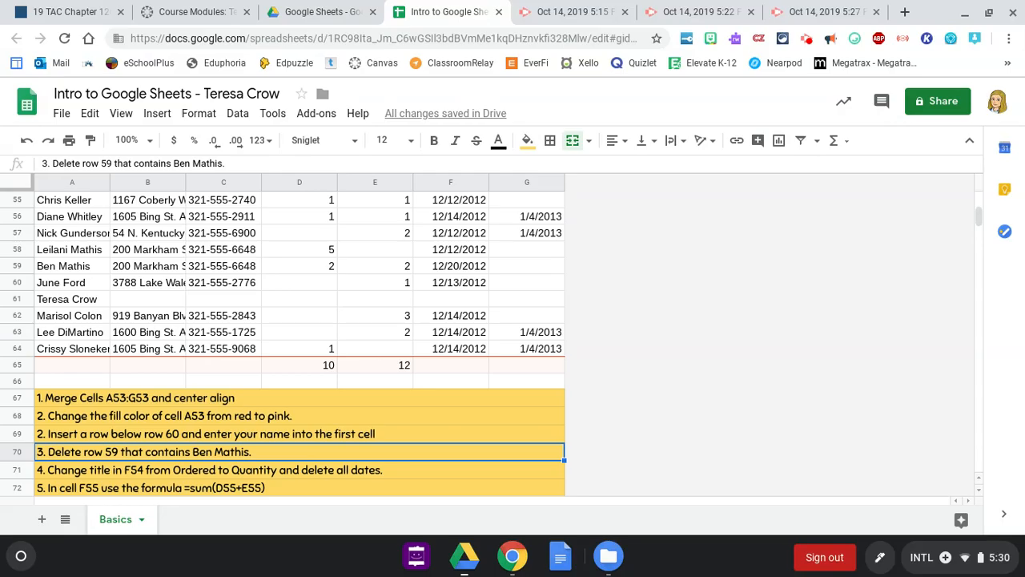
left_click(18, 266)
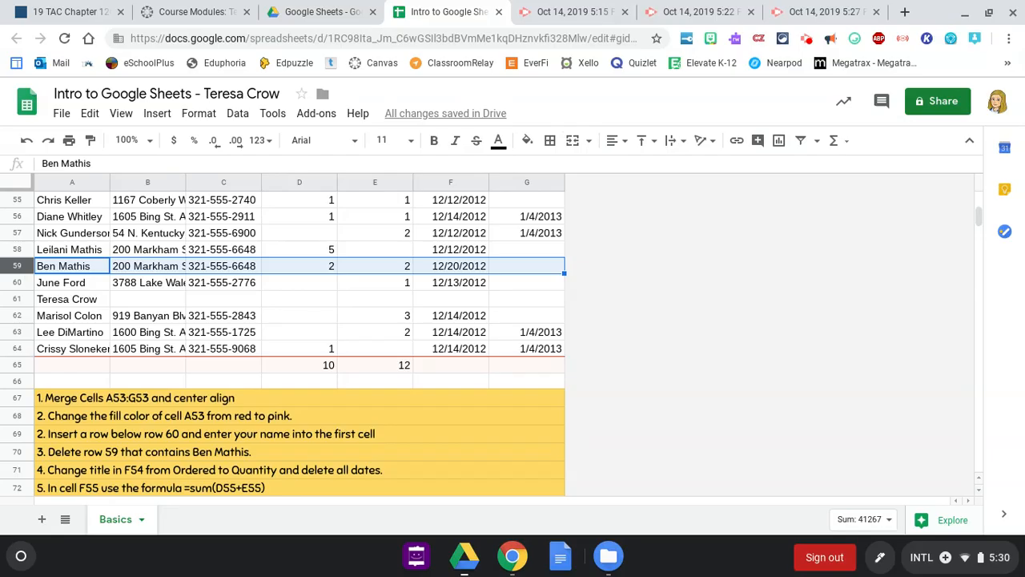
right_click(20, 271)
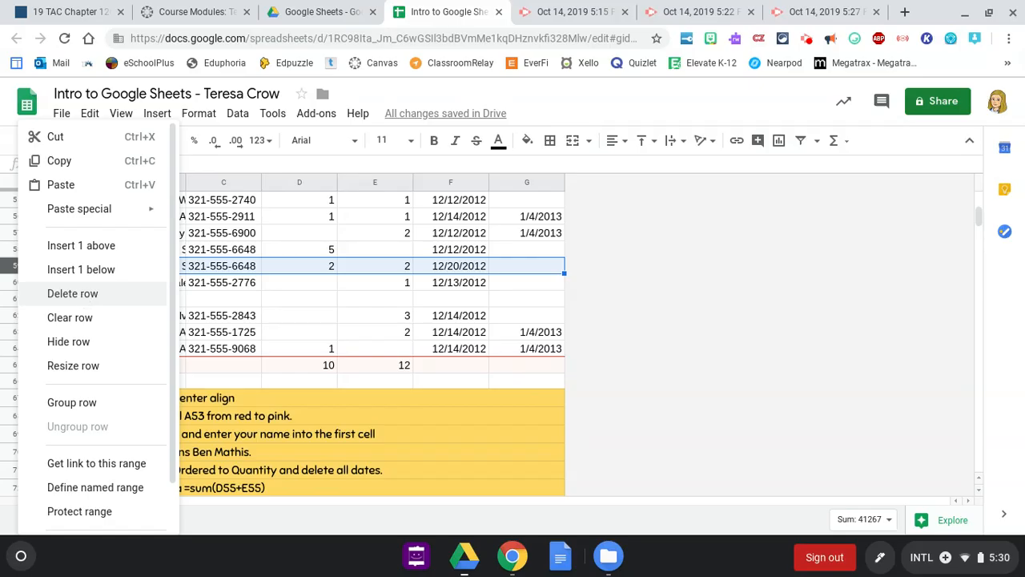
left_click(83, 294)
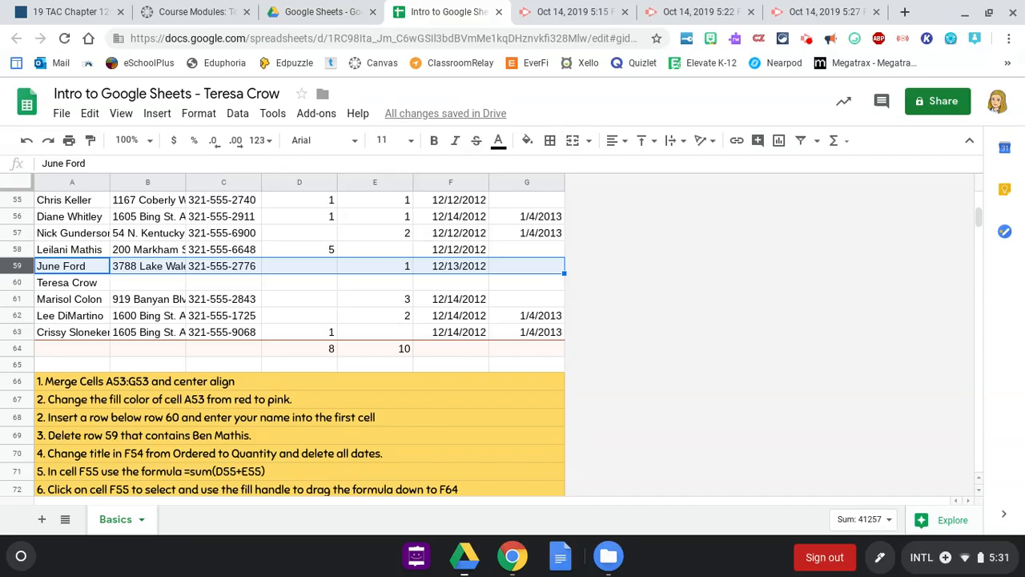
- Change the column heading in cell F54 to Quantity
scroll(298, 344, "up", 2)
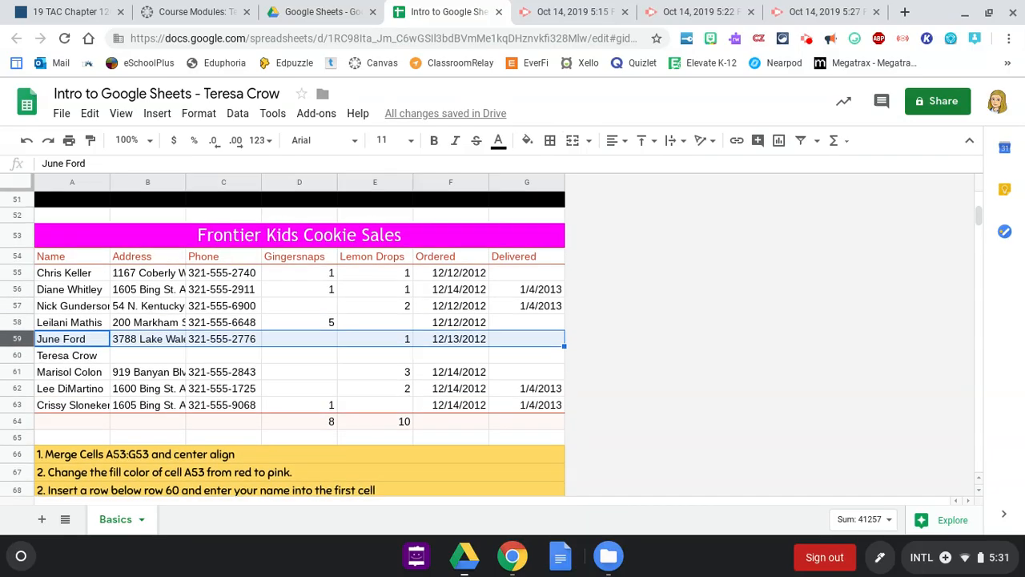
left_click(443, 258)
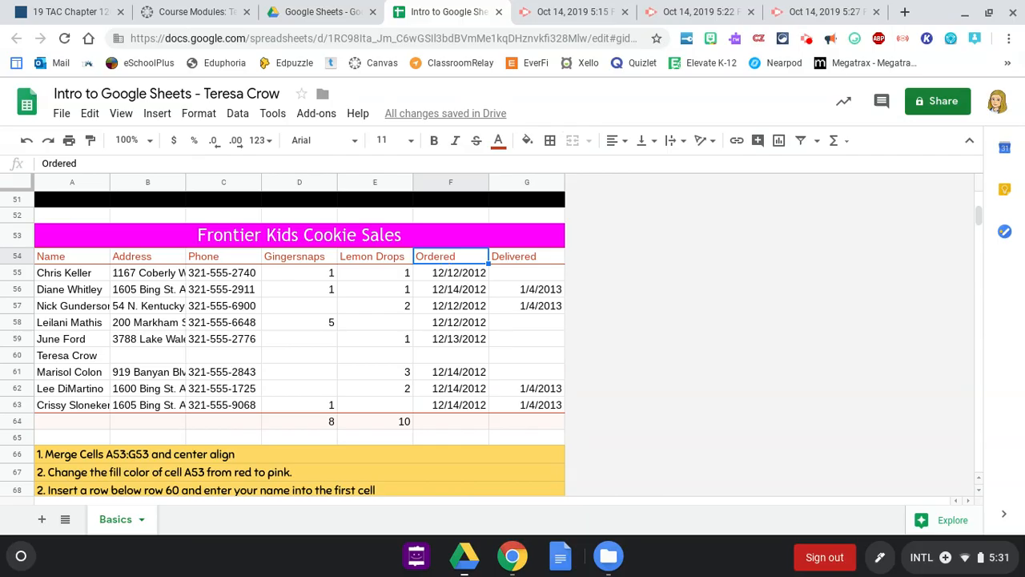
type("Quantity")
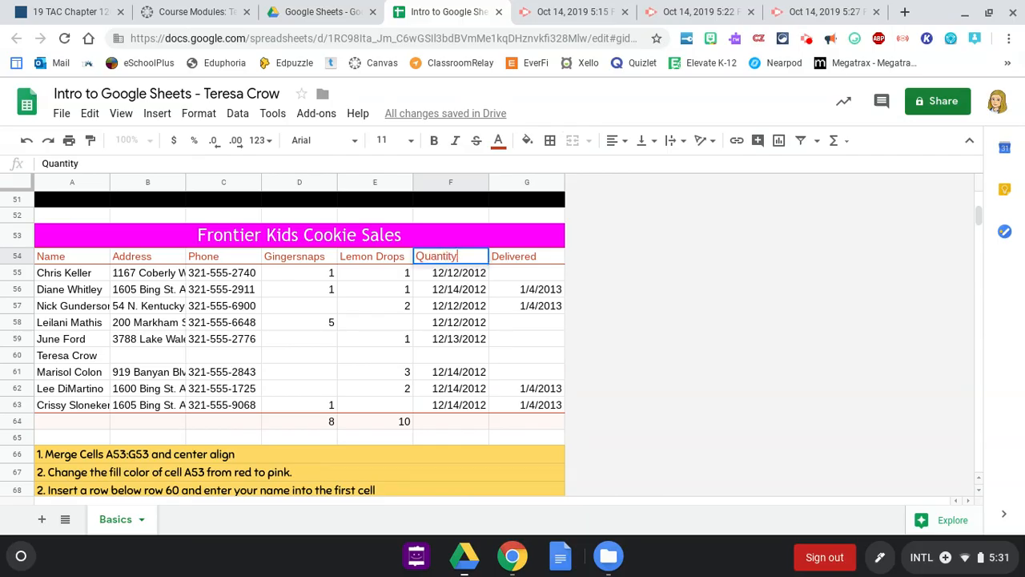
key("Return")
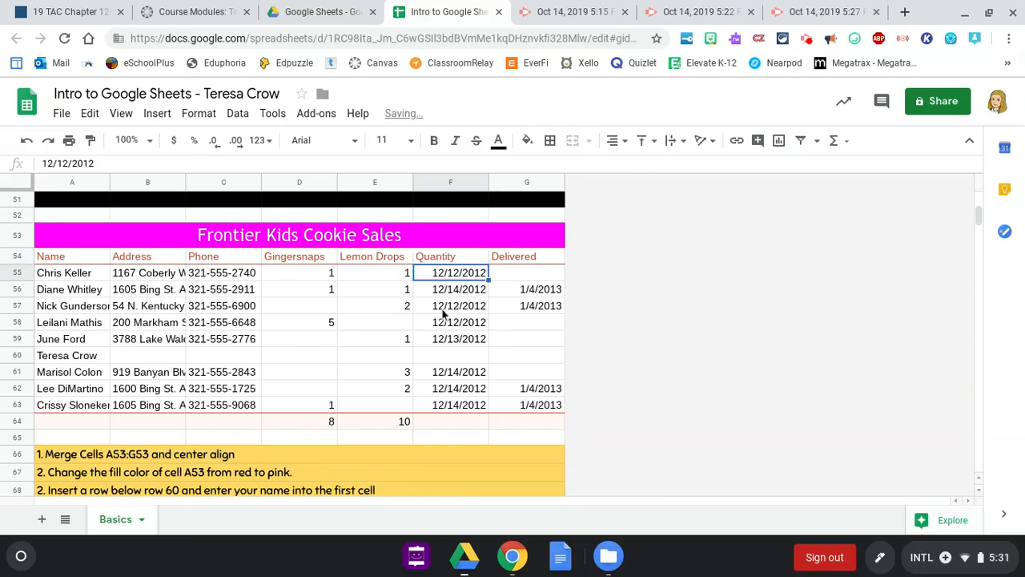
- Clear all the dates from cells F55:F63 under the Quantity heading
key("shift+Down")
key("shift+Down")
key("shift+Down")
key("shift+Down")
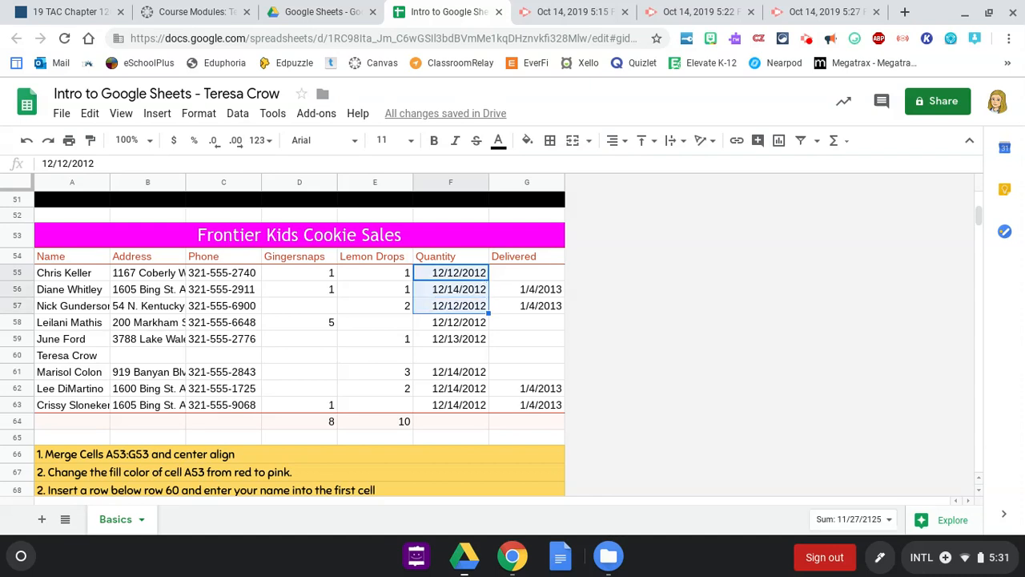
key("shift+Down")
key("shift+Down")
key("shift+Down")
key("shift+Down")
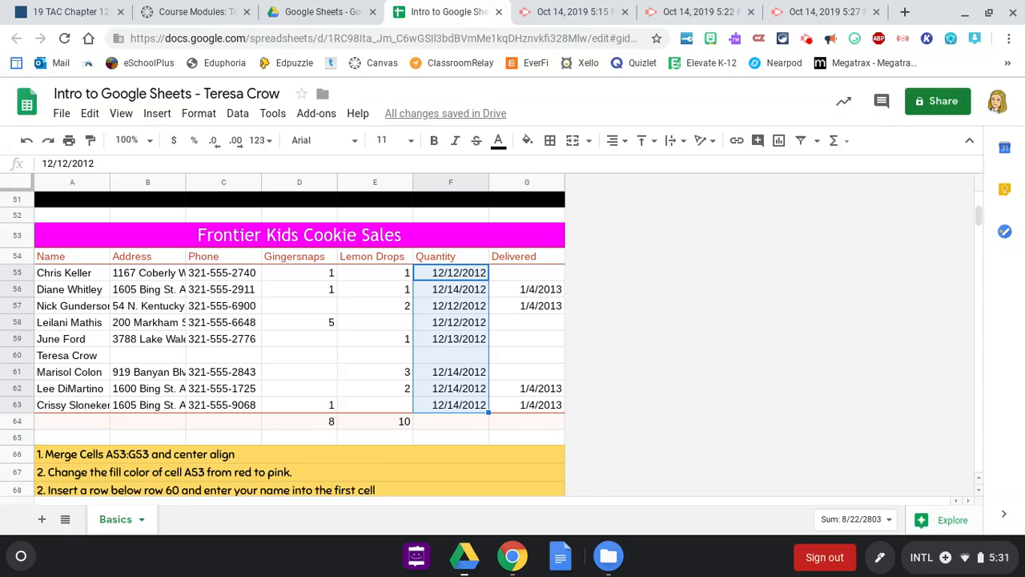
key("BackSpace")
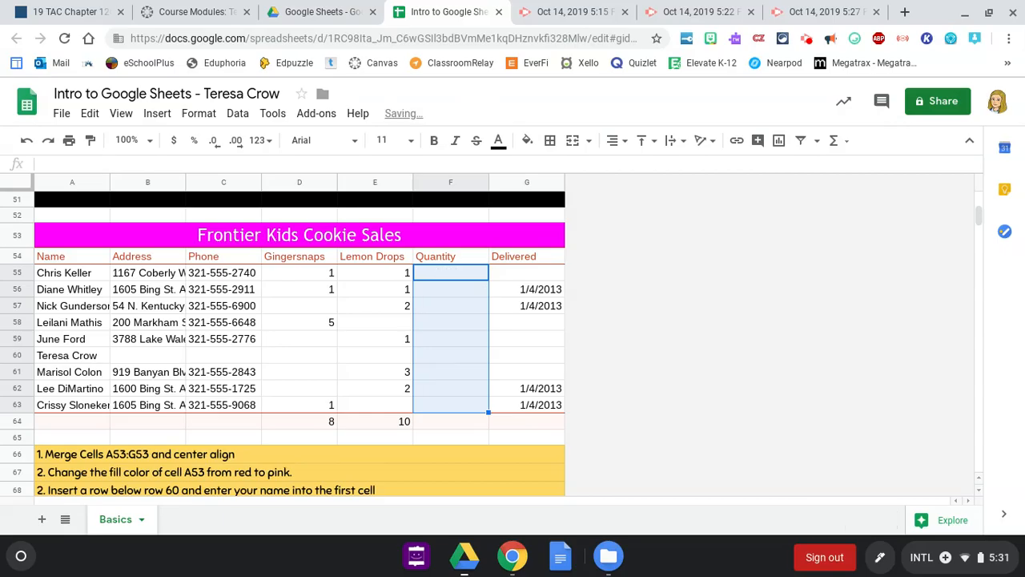
- Enter the formula =sum(D55+E55) in cell F55, following instruction 5 below the table
scroll(282, 343, "down", 2)
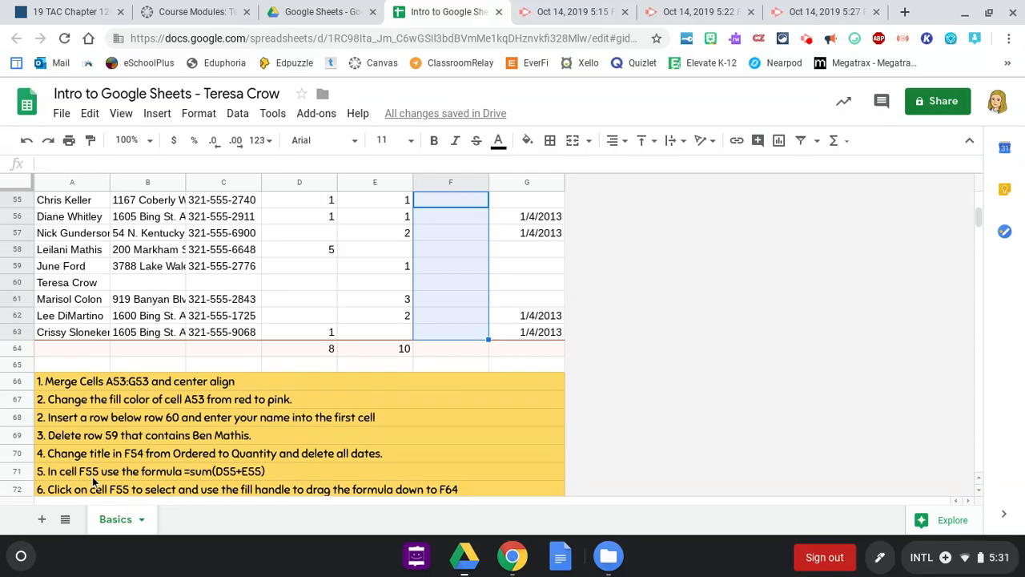
left_click(272, 473)
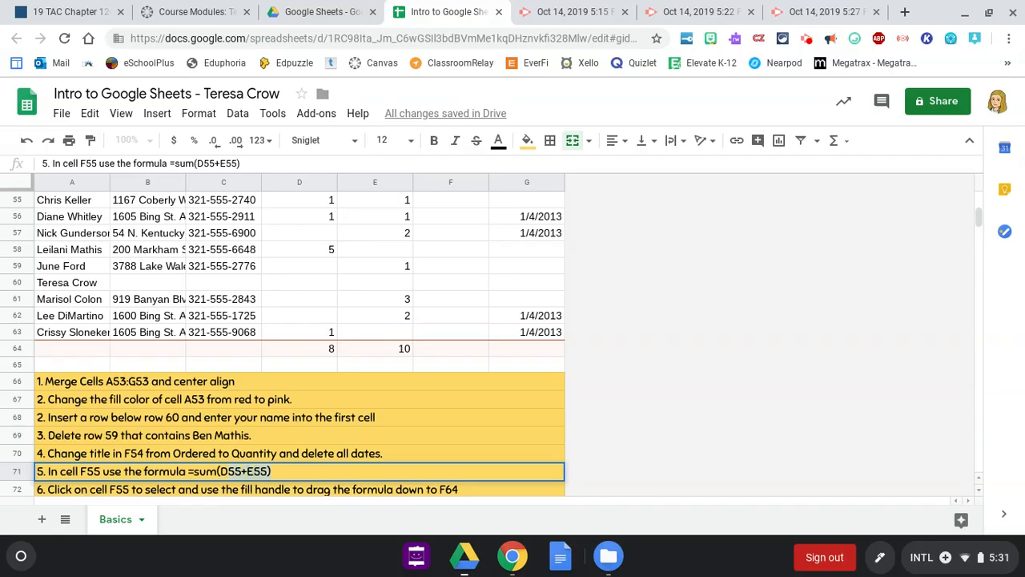
left_click_drag(228, 472, 217, 472)
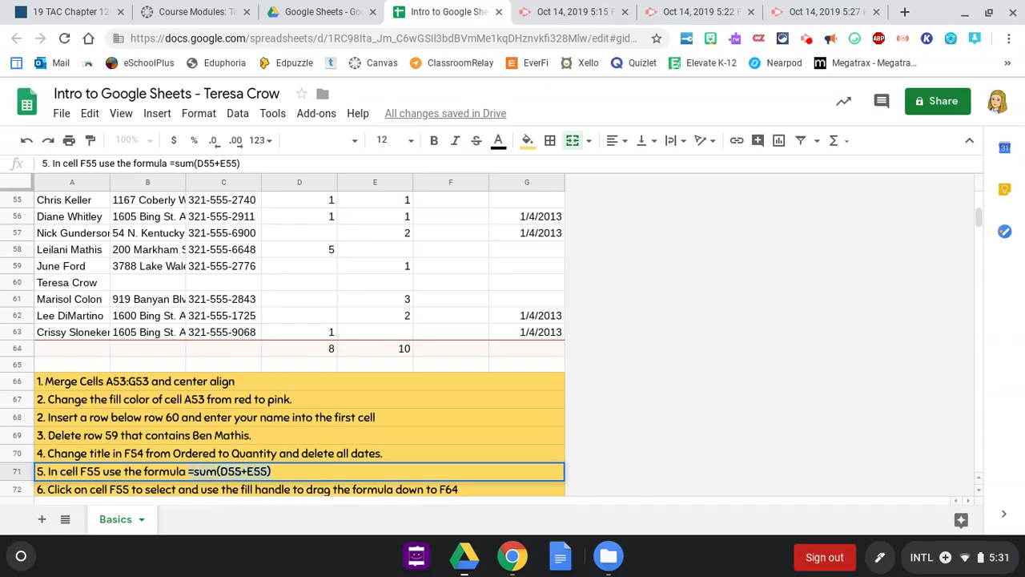
scroll(283, 345, "up", 1)
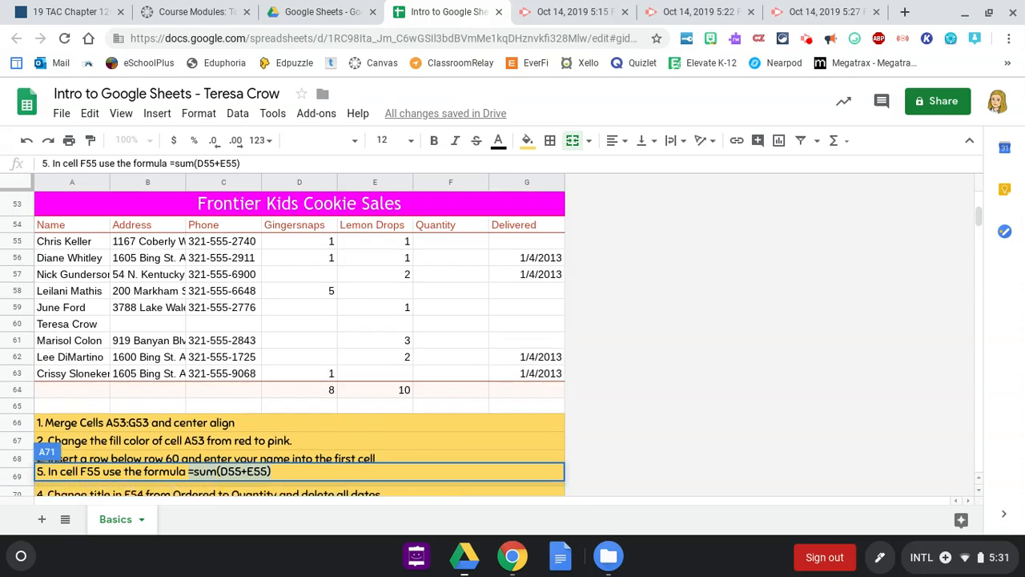
left_click(450, 241)
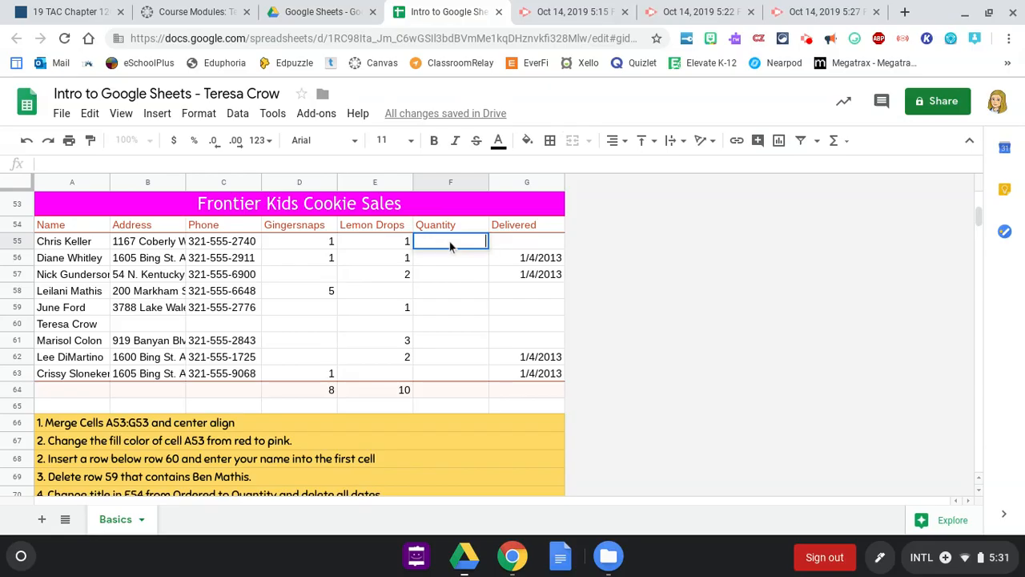
type("=sum(D55+E55)")
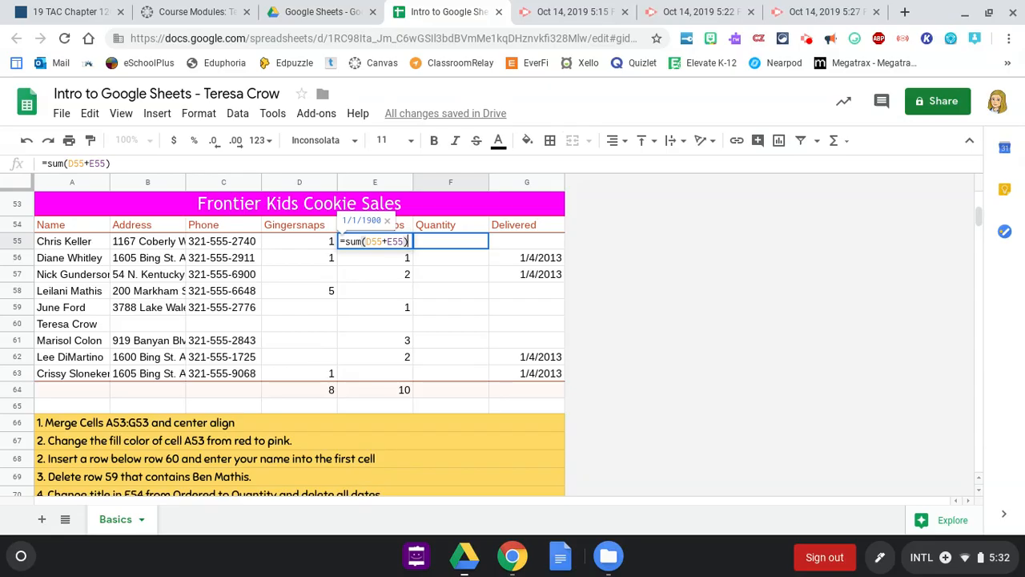
key("Return")
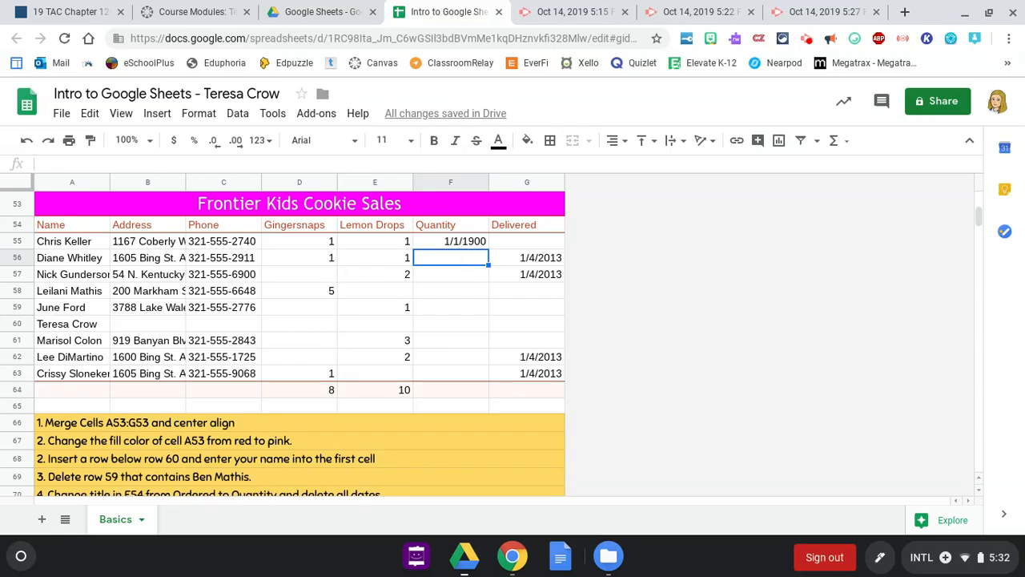
- Copy the number formatting of cell E55 onto the formula cell F55 with Paint format
left_click(386, 241)
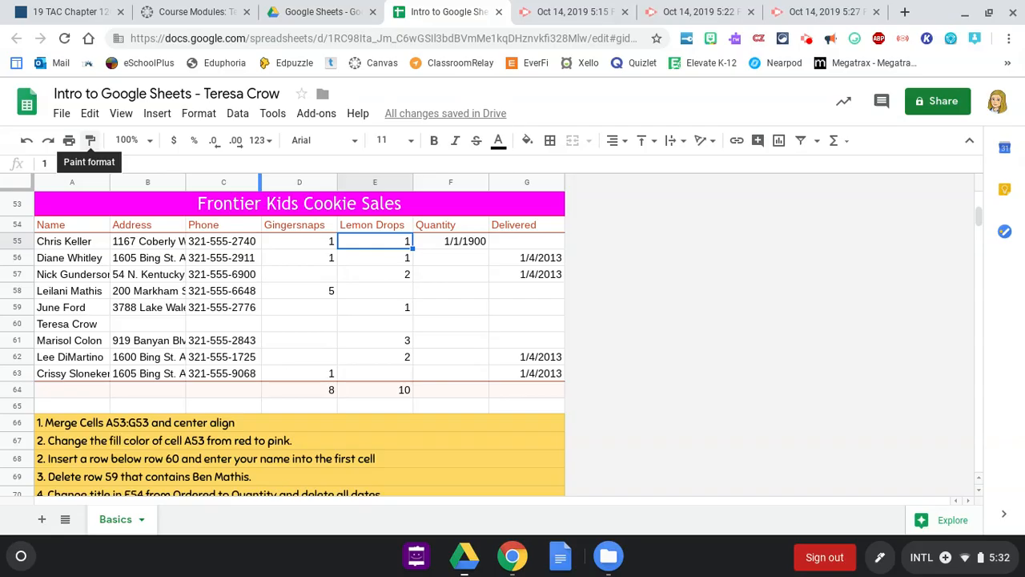
left_click(90, 141)
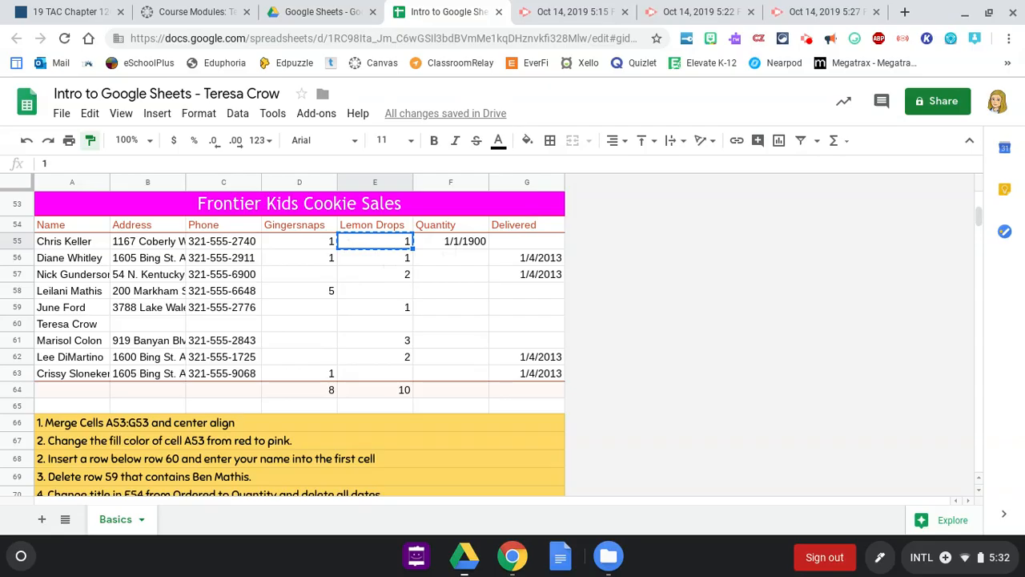
left_click(461, 241)
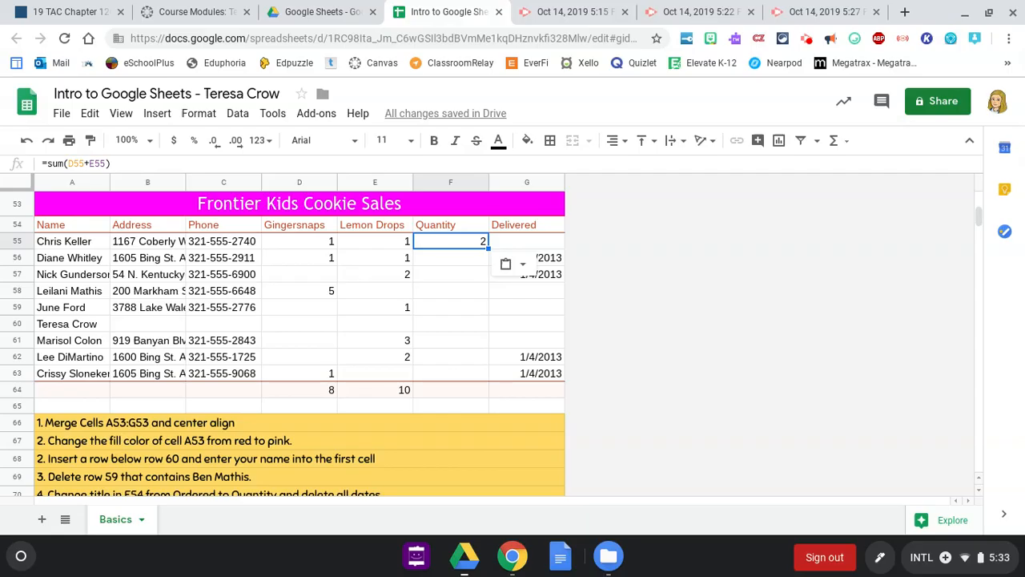
key("Return")
key("Return")
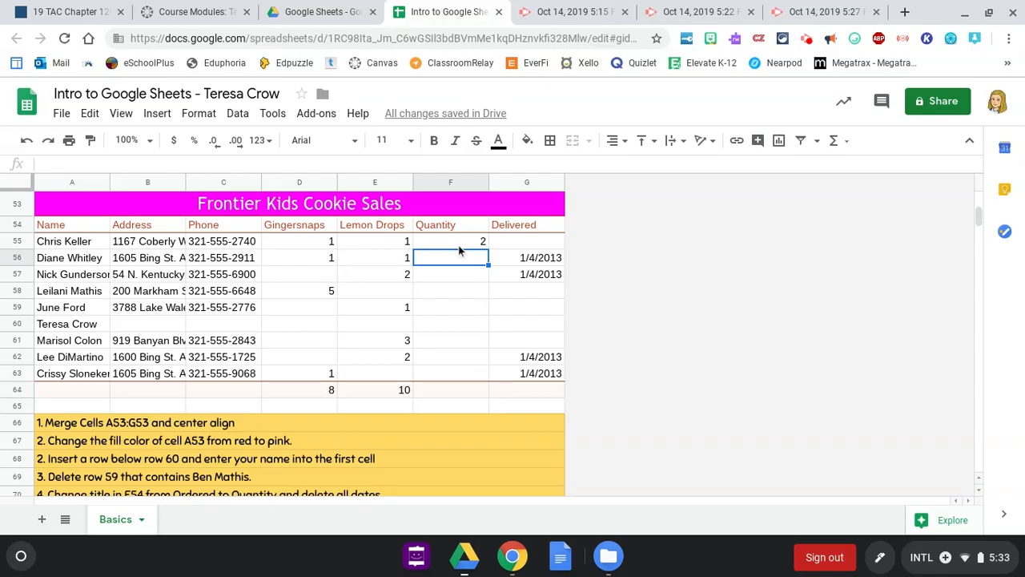
scroll(458, 245, "down", 3)
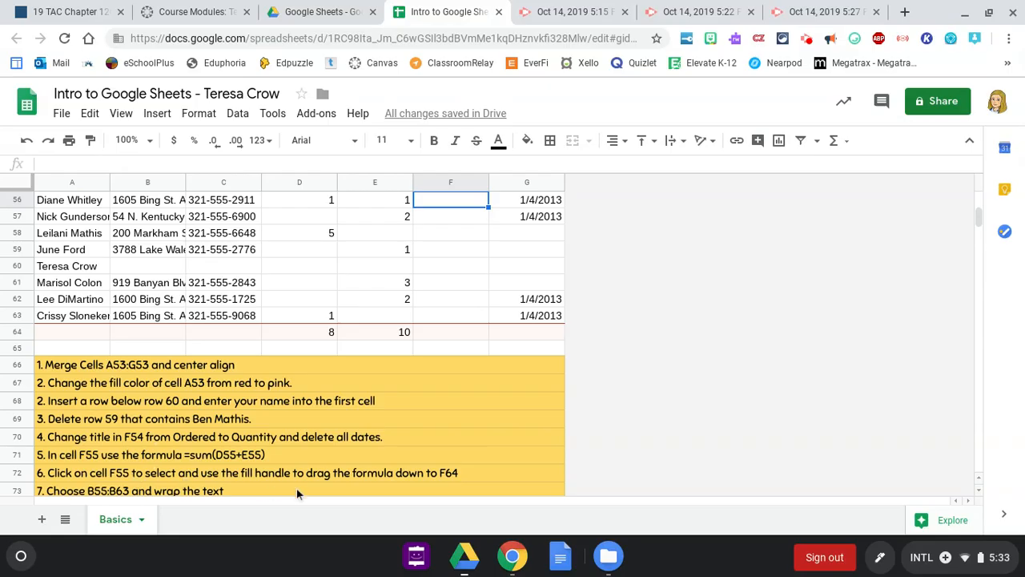
- Fill the Quantity formula from cell F55 down through F64 and check the formula copied into F64
scroll(296, 493, "up", 1)
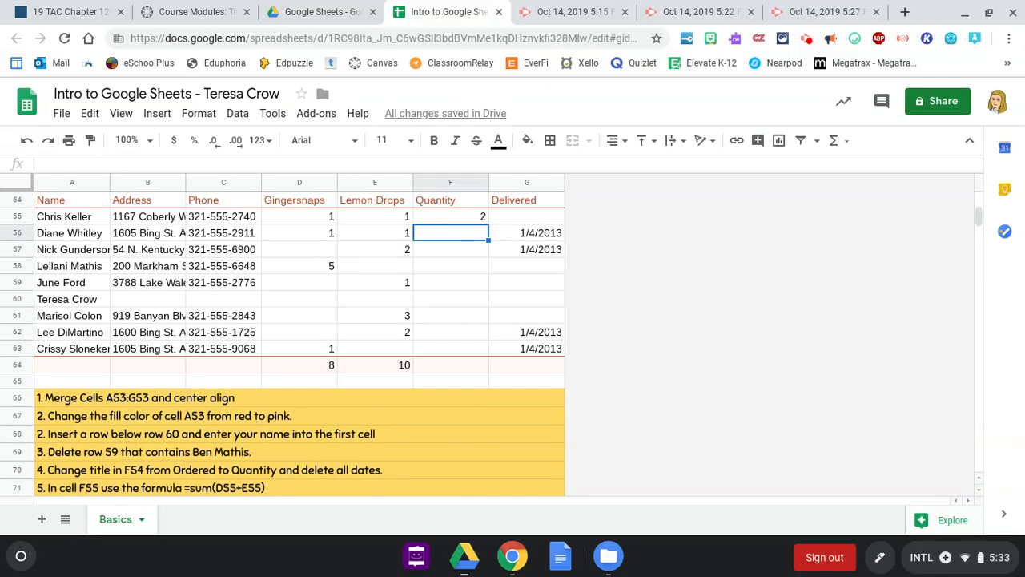
left_click(466, 224)
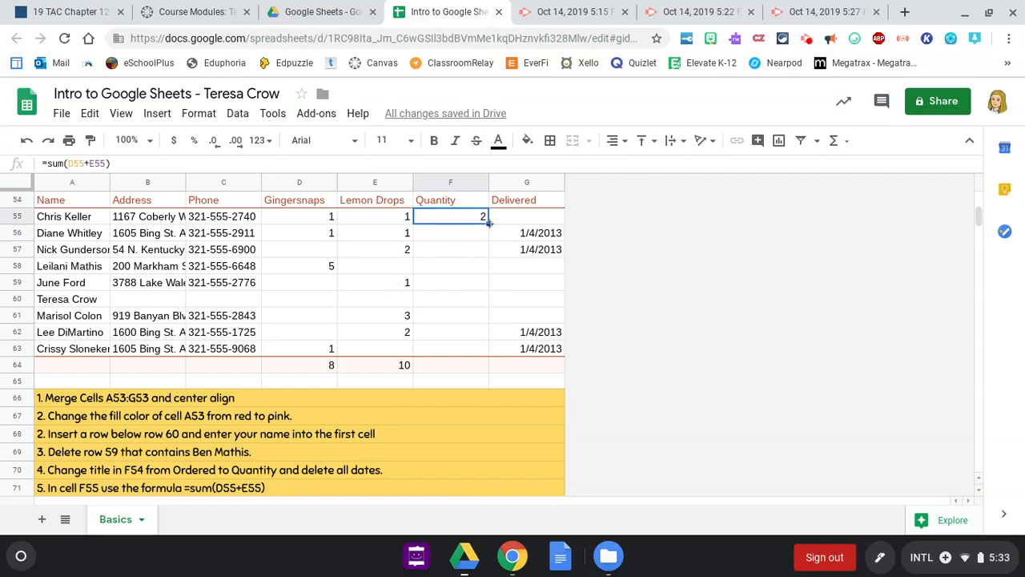
left_click_drag(489, 224, 479, 370)
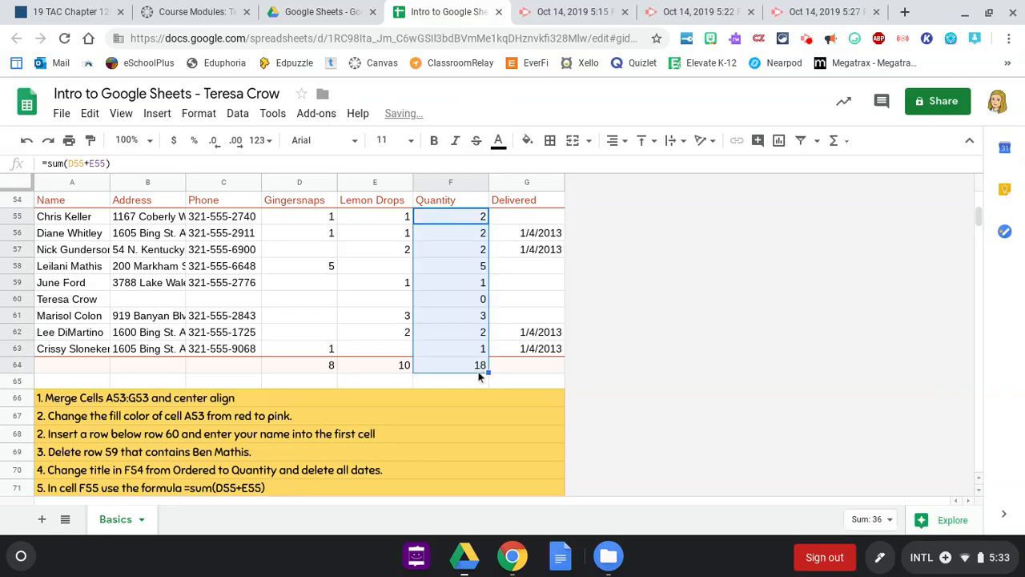
left_click(457, 385)
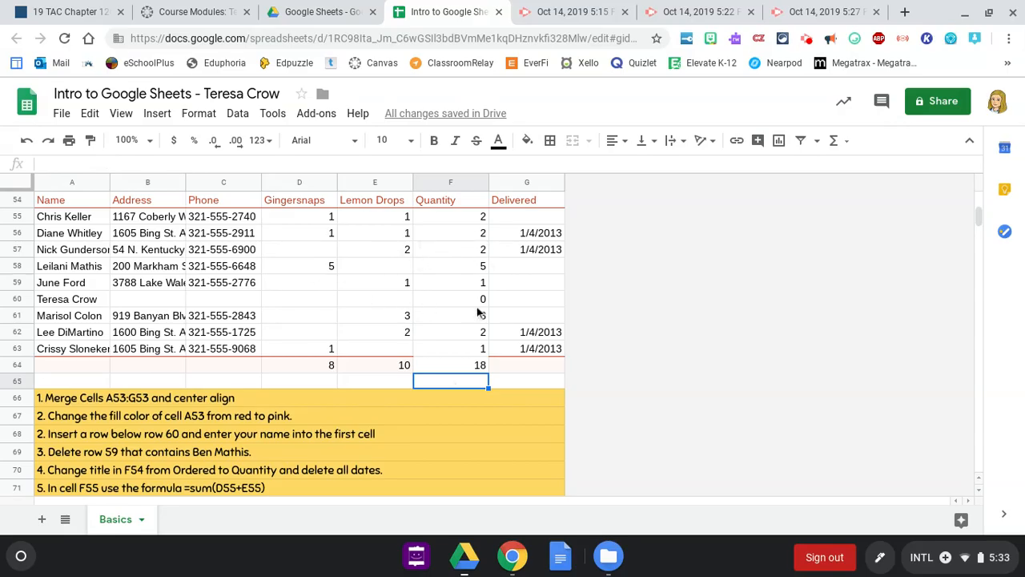
left_click(459, 364)
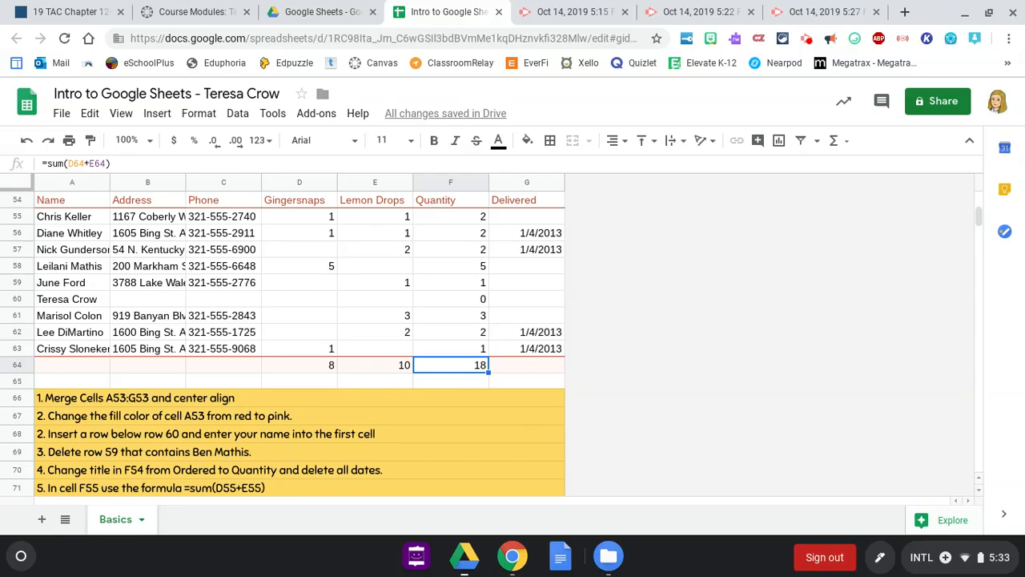
- Wrap the text of the addresses in cells B55:B63, following instruction 7 below the table
scroll(283, 344, "down", 3)
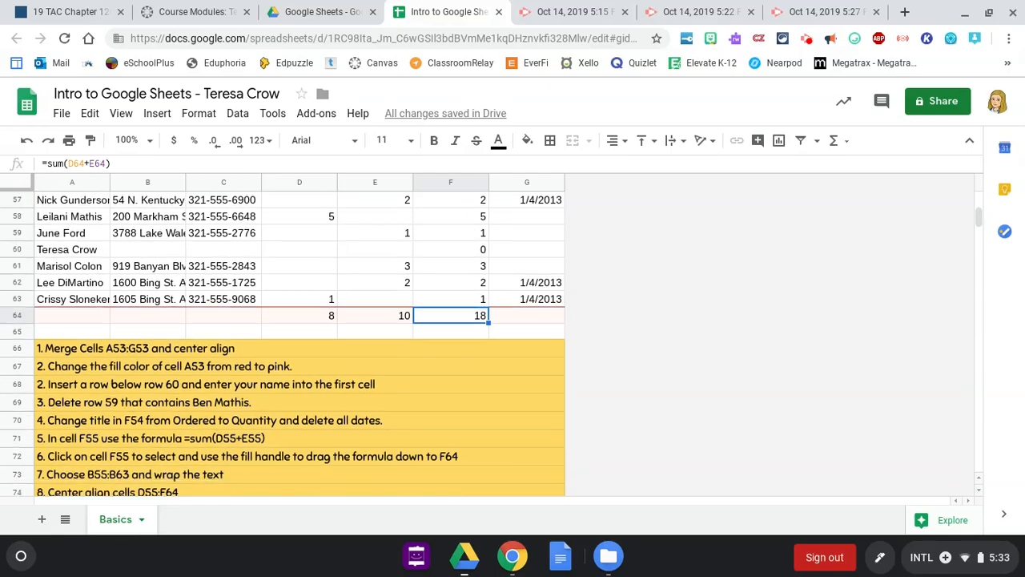
scroll(283, 344, "down", 1)
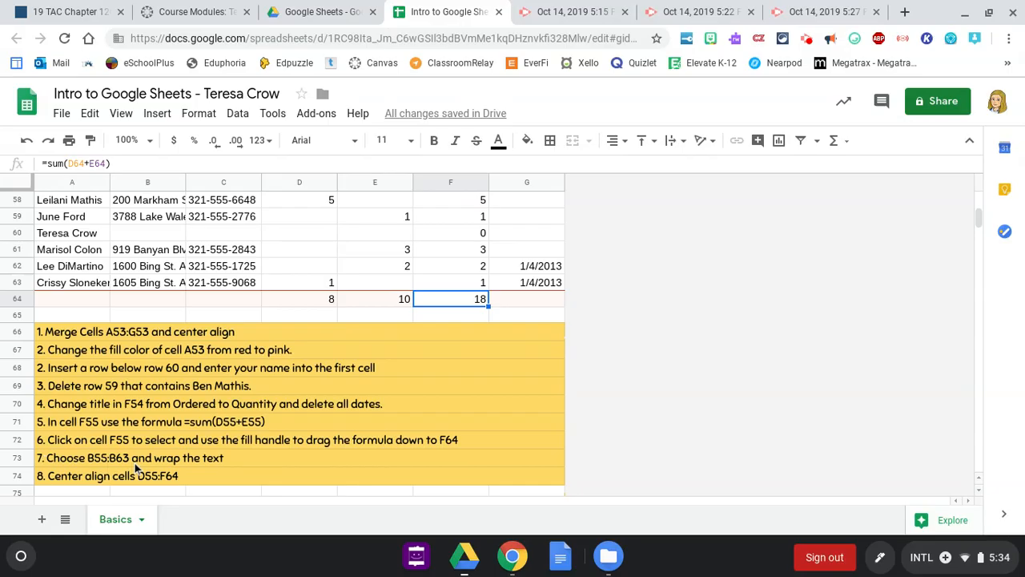
scroll(136, 470, "up", 3)
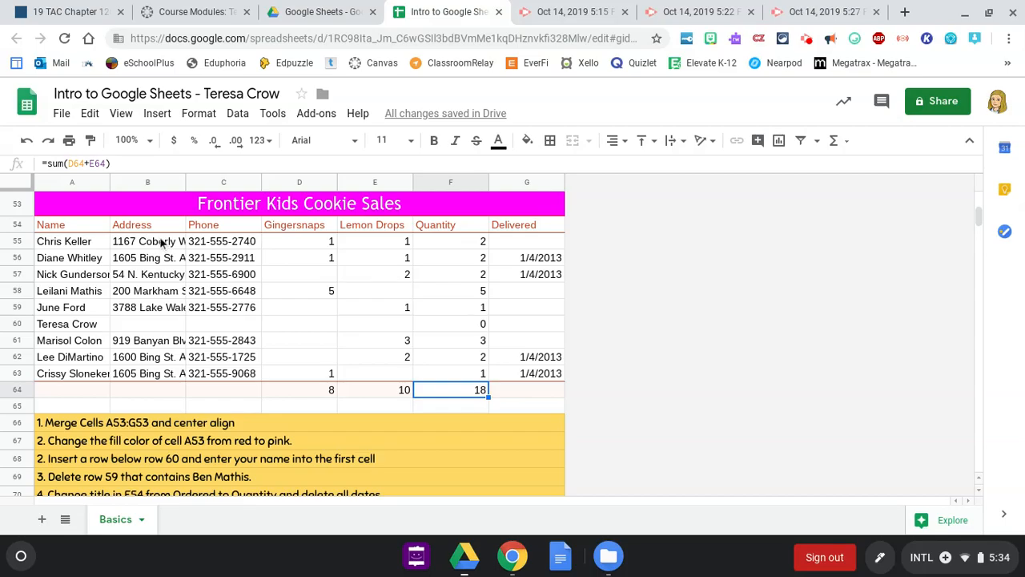
left_click_drag(160, 242, 160, 378)
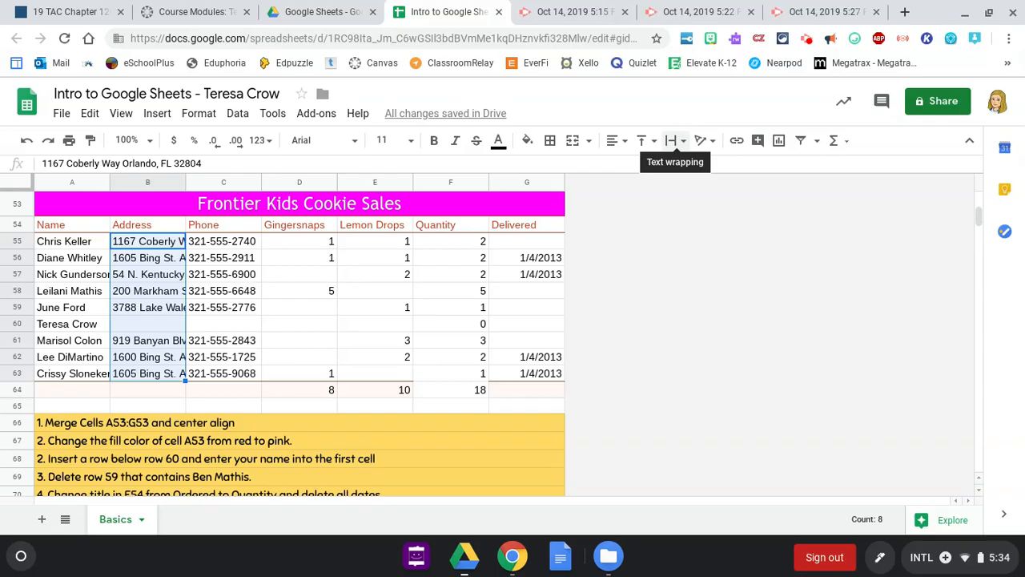
left_click(681, 142)
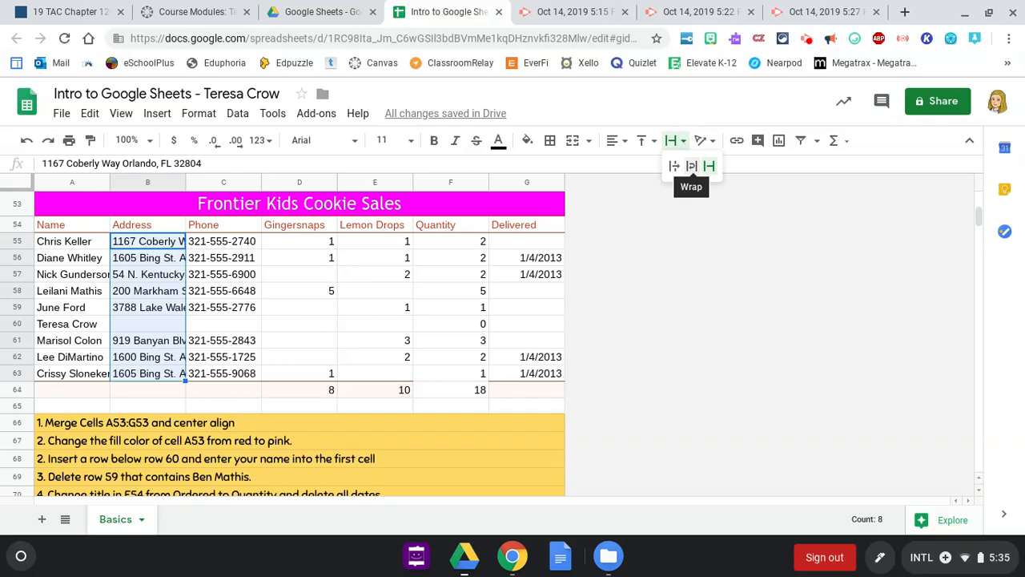
left_click(691, 166)
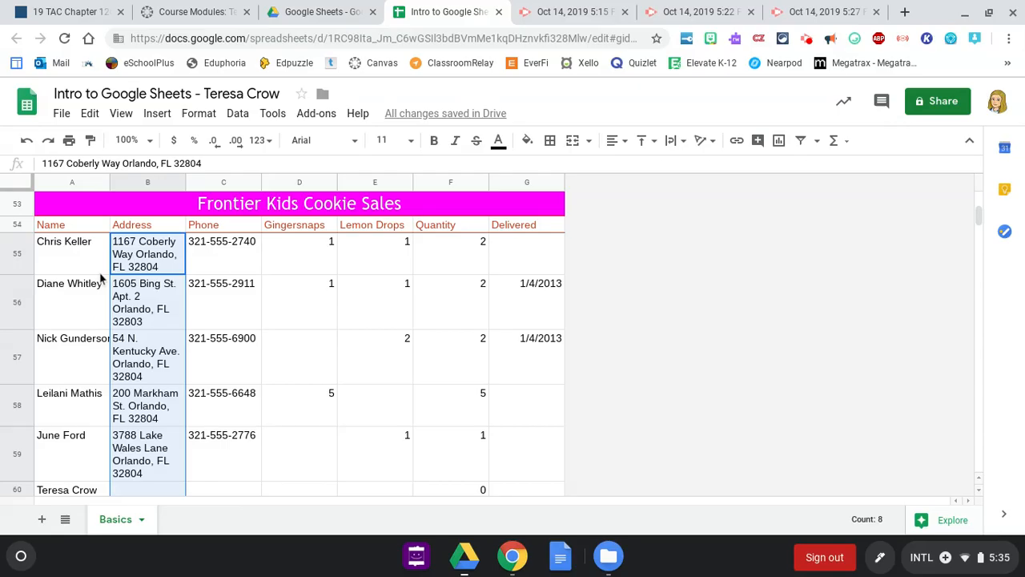
- Center align the cookie quantities in cells D55:F64, following instruction 8 below the table
scroll(101, 278, "down", 2)
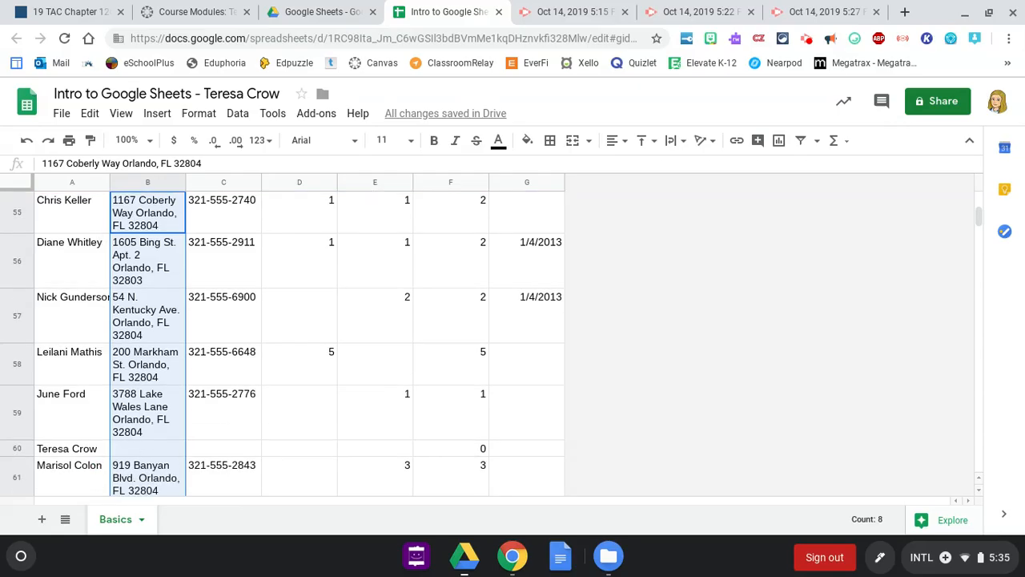
scroll(283, 345, "down", 5)
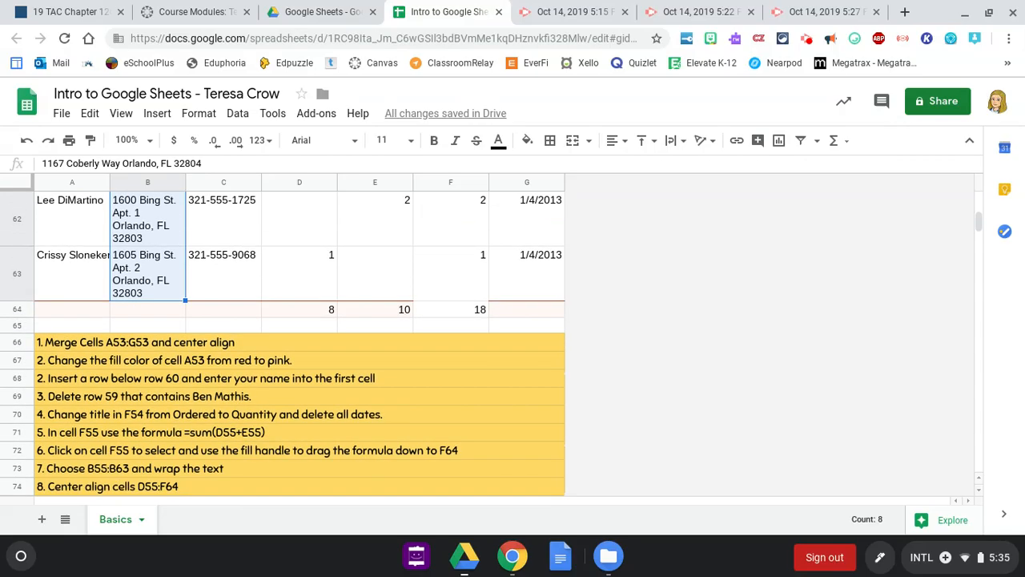
scroll(283, 344, "down", 3)
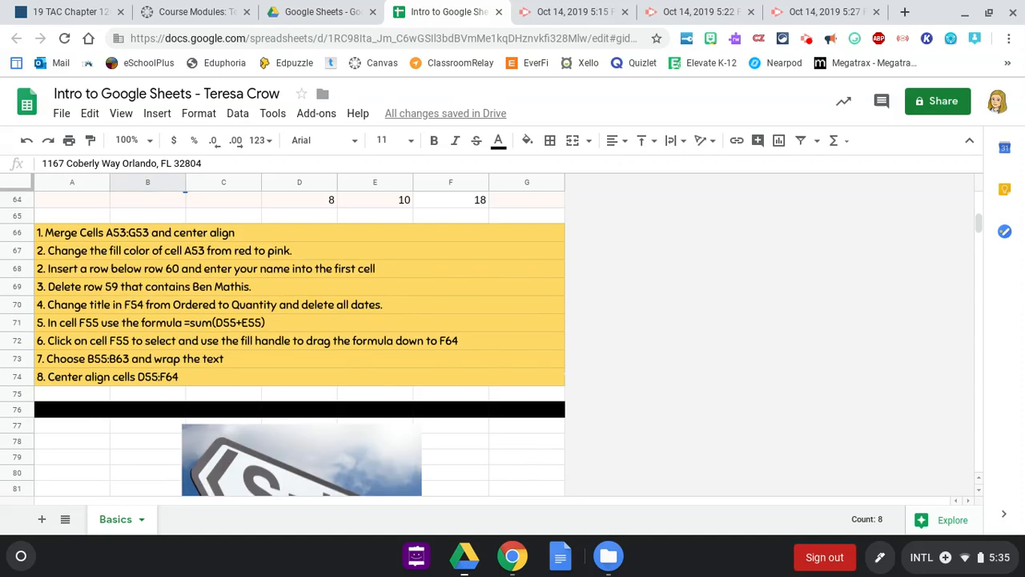
scroll(283, 345, "up", 3)
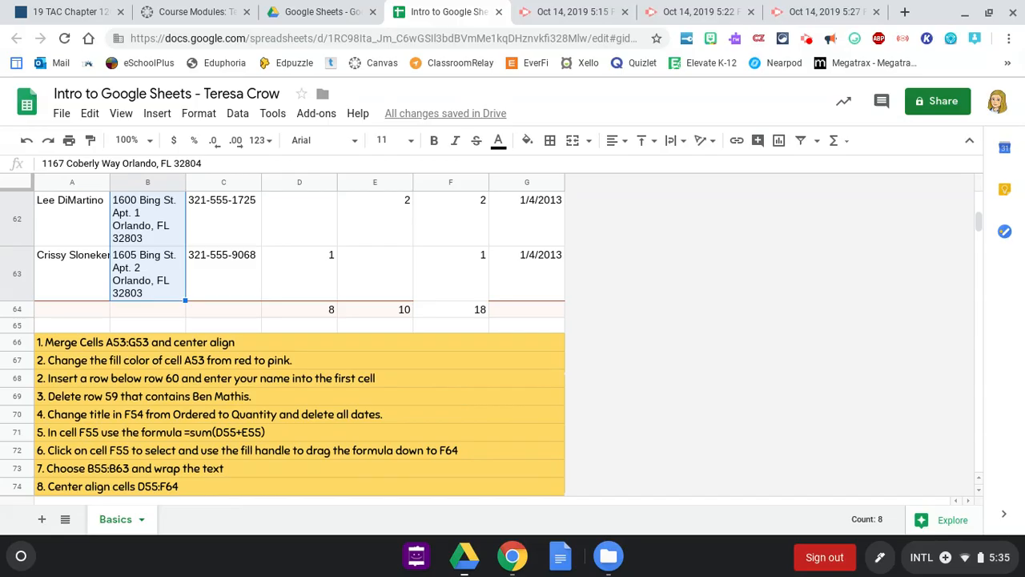
scroll(283, 345, "up", 5)
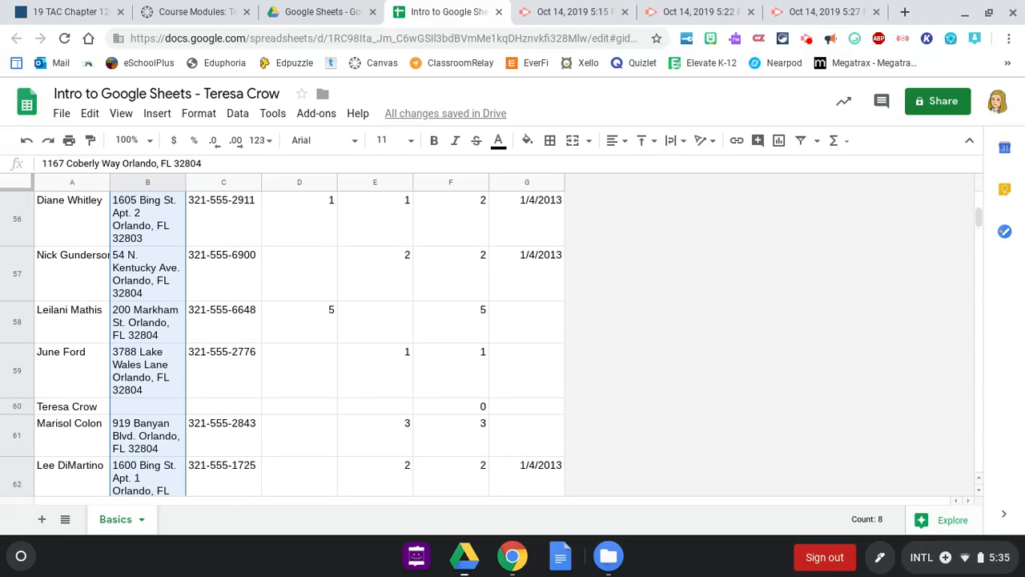
scroll(283, 345, "up", 3)
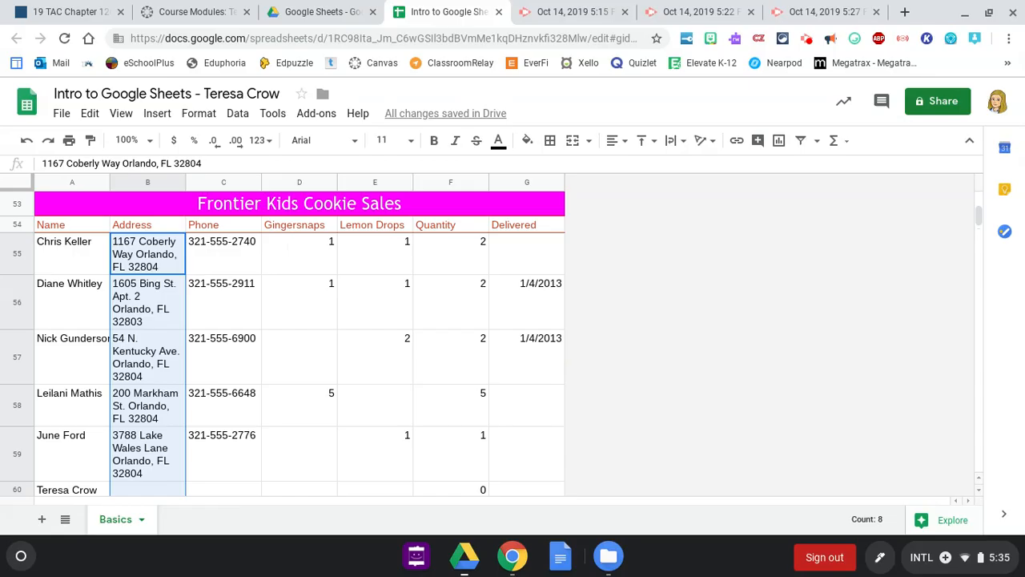
left_click_drag(289, 244, 456, 473)
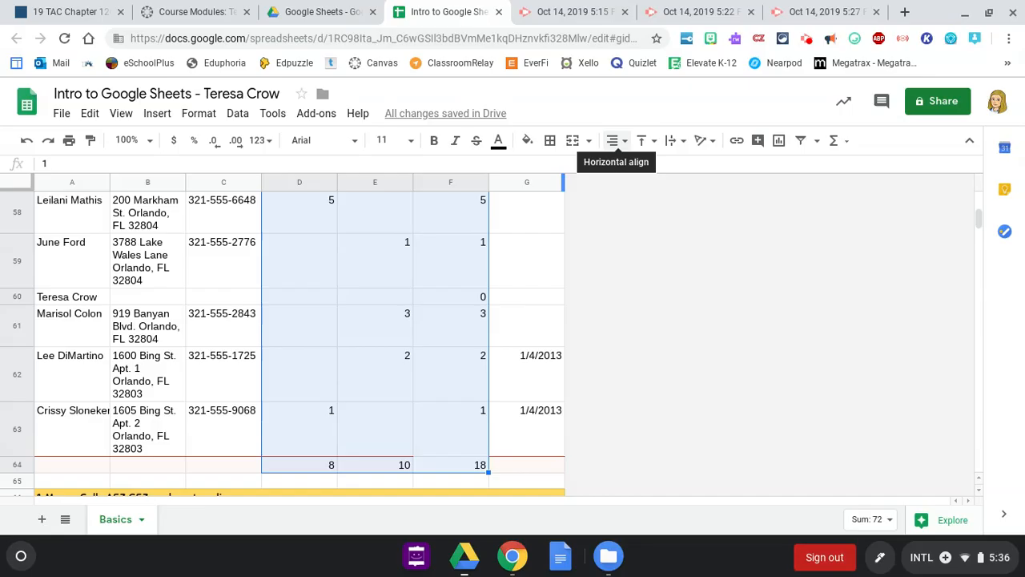
left_click(624, 143)
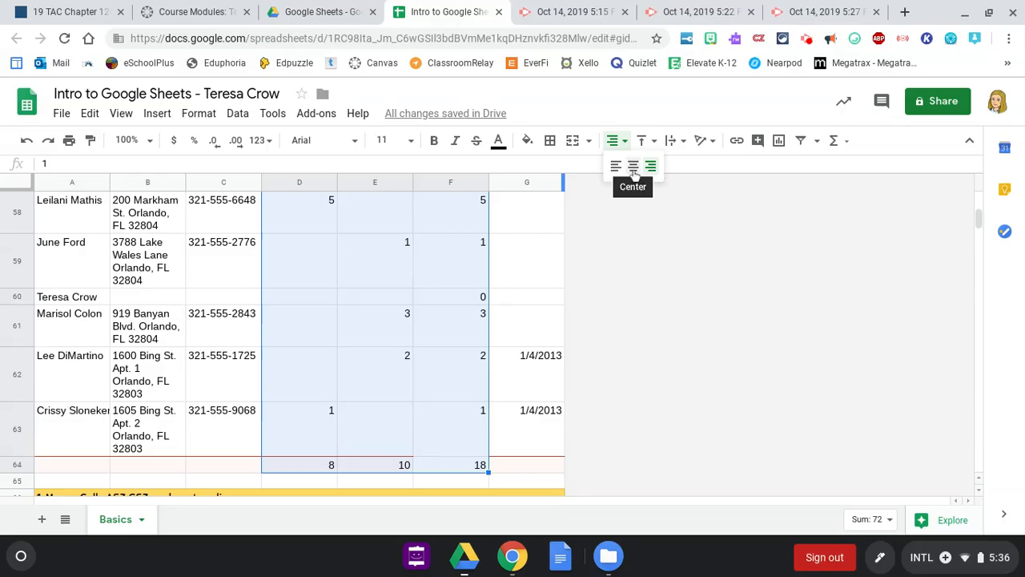
left_click(633, 169)
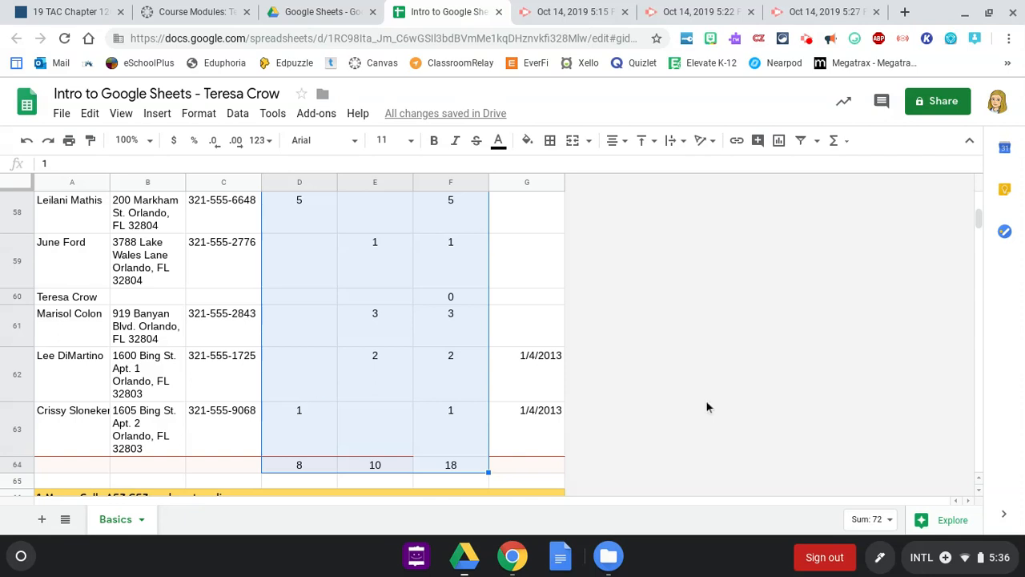
- Review the completed exercises on the Basics sheet back up to row 1 and select the entire sheet
scroll(705, 408, "down", 5)
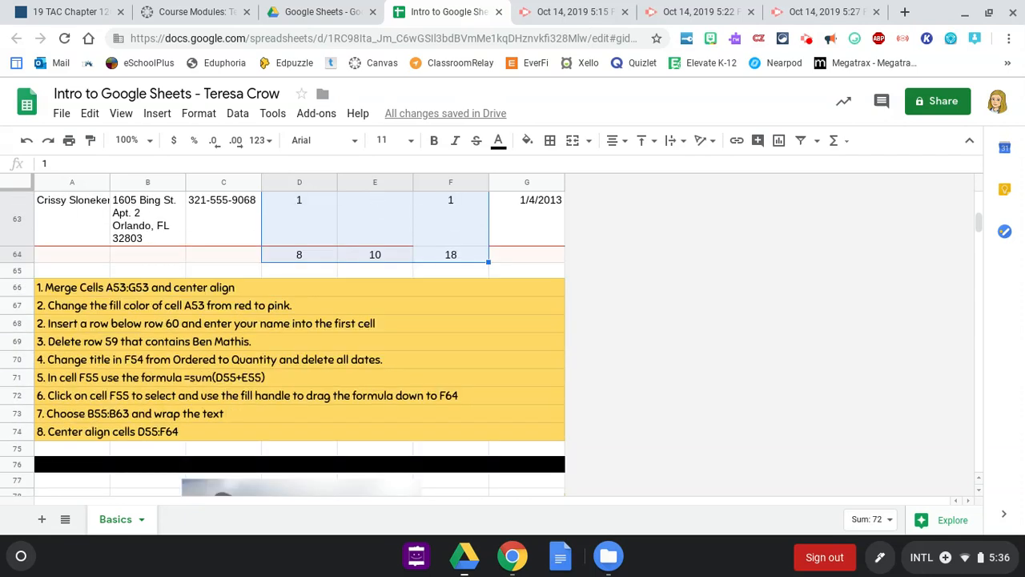
scroll(284, 344, "down", 4)
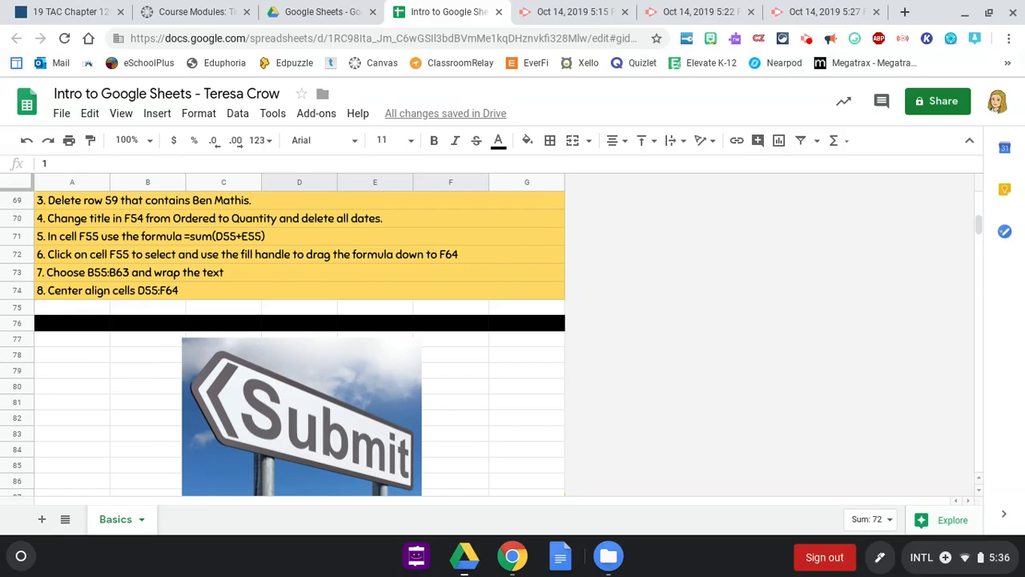
scroll(284, 344, "up", 6)
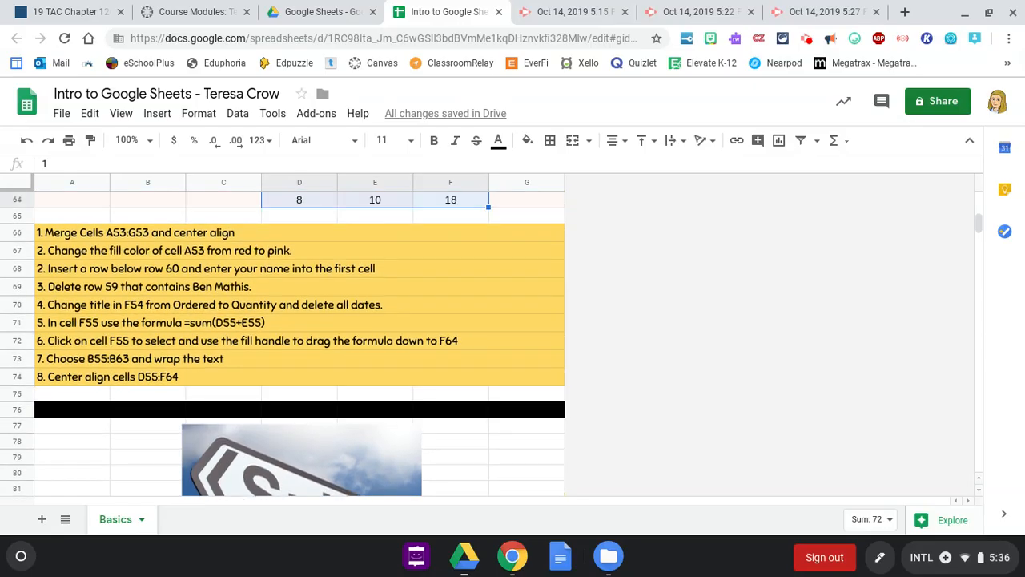
scroll(283, 344, "up", 8)
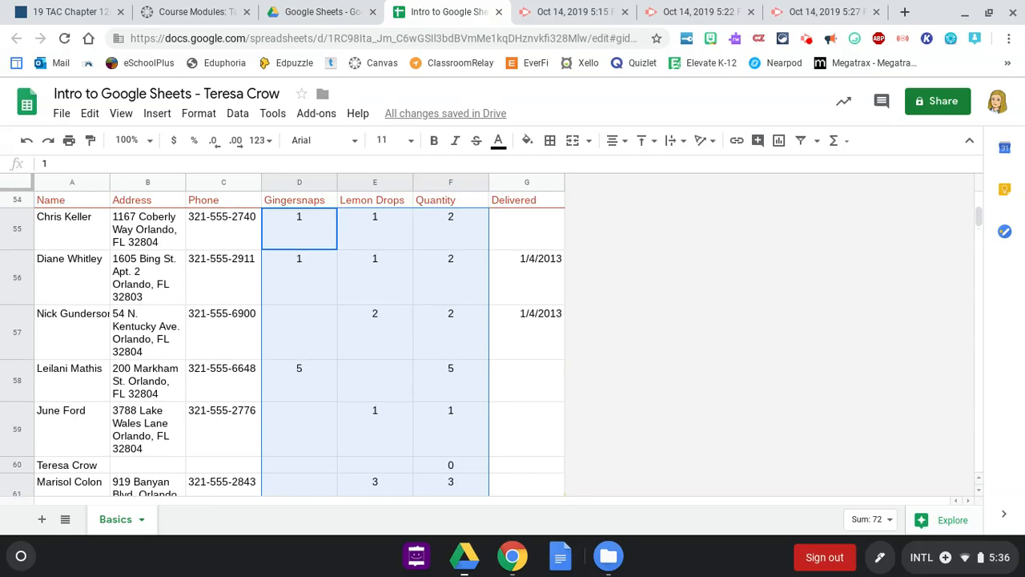
scroll(284, 343, "up", 1)
scroll(283, 344, "up", 10)
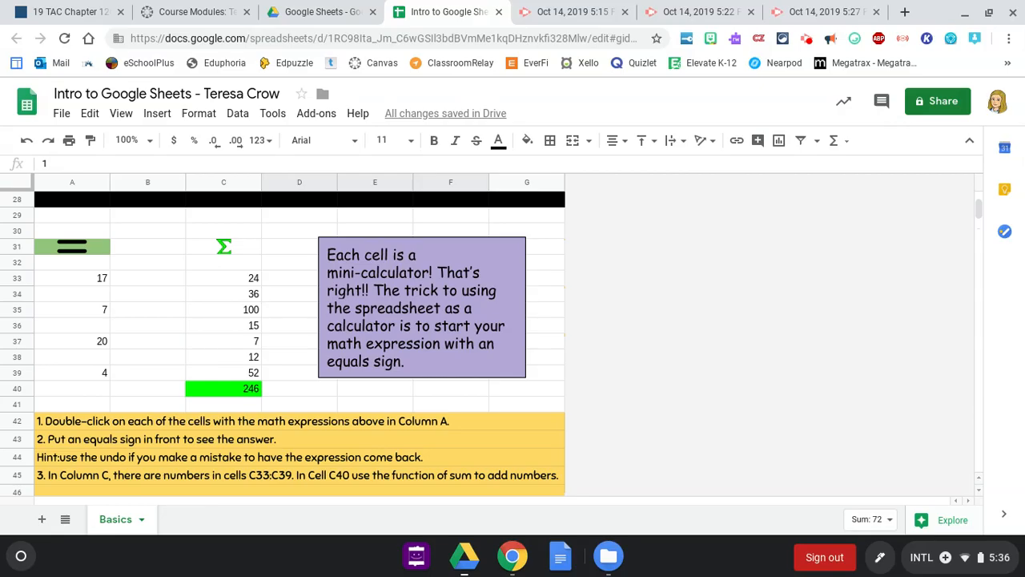
scroll(283, 343, "up", 7)
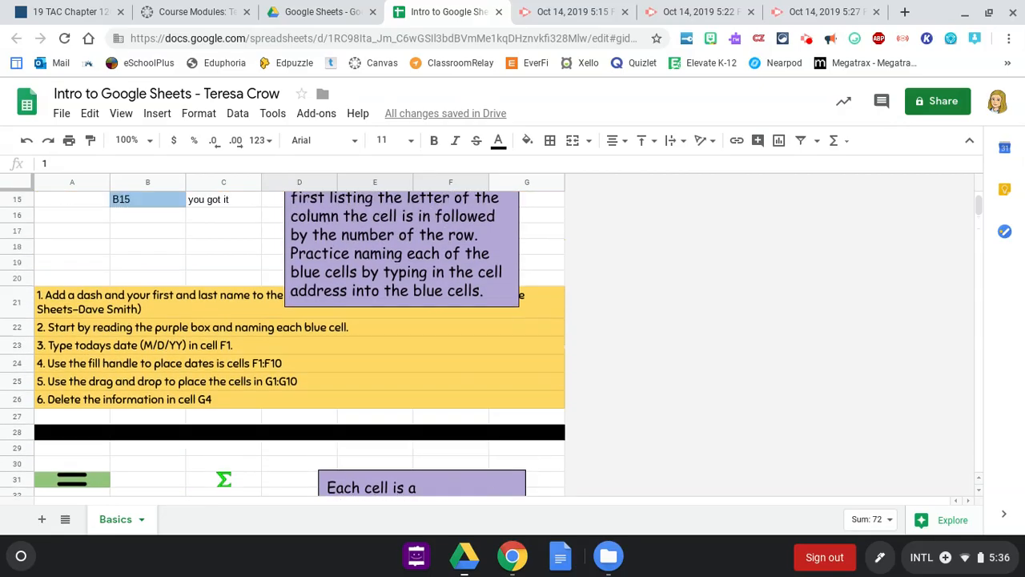
scroll(284, 344, "up", 7)
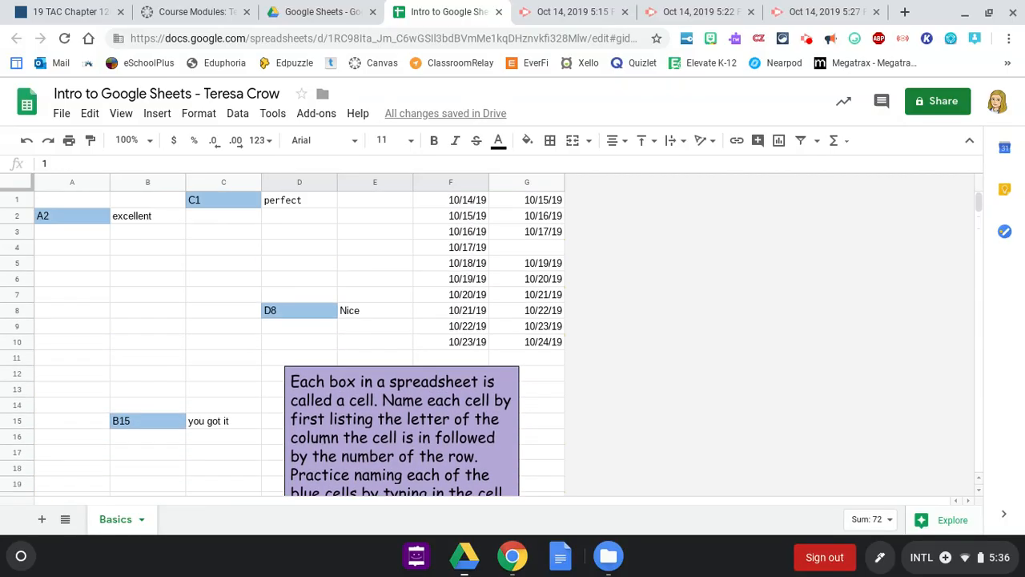
left_click(20, 183)
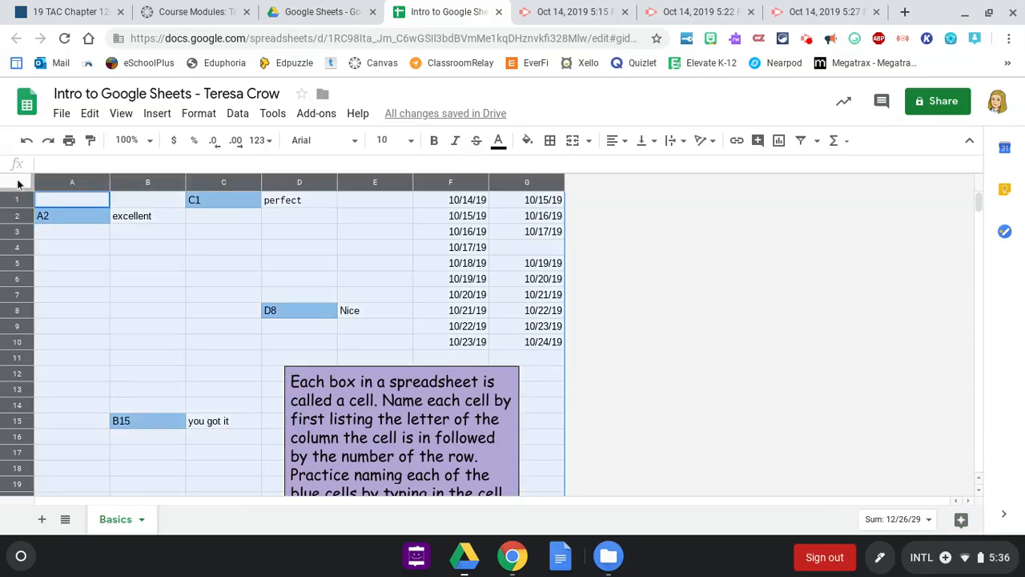